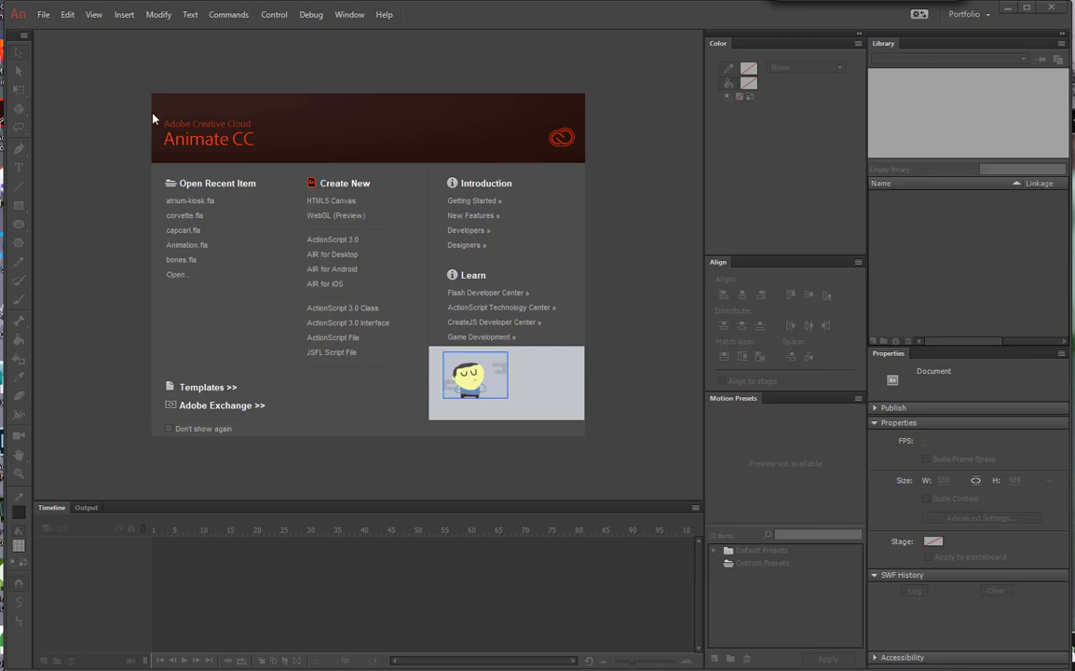
Step: Create a new AIR for Desktop document at the default 550 × 400 px size and 24 fps
{"action": "left_click", "coordinate": [45, 17]}
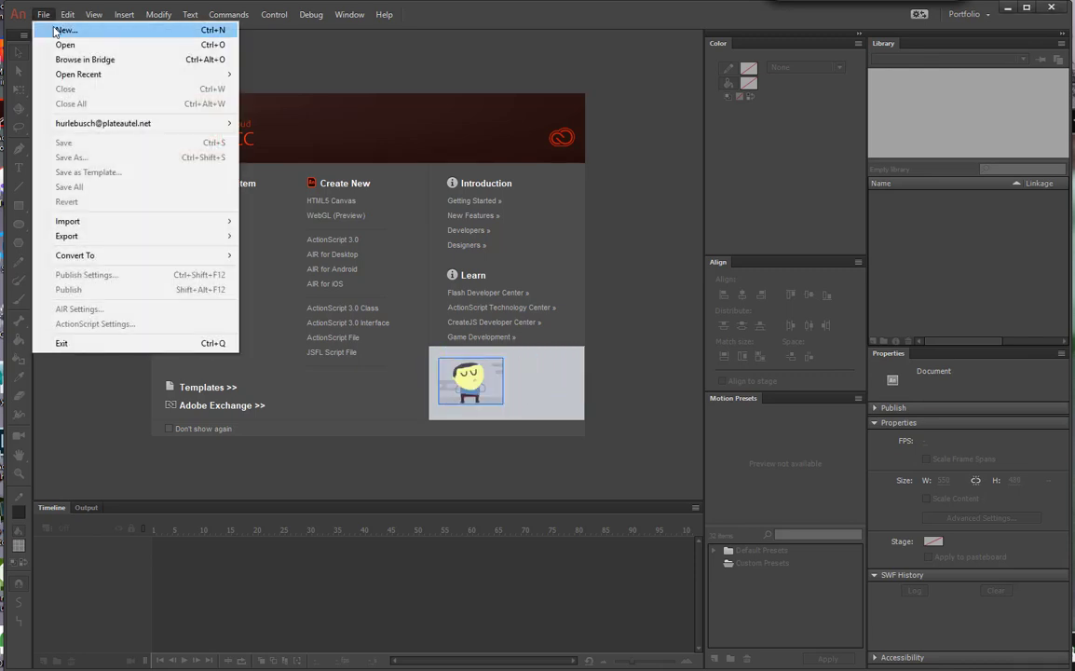
{"action": "left_click", "coordinate": [48, 29]}
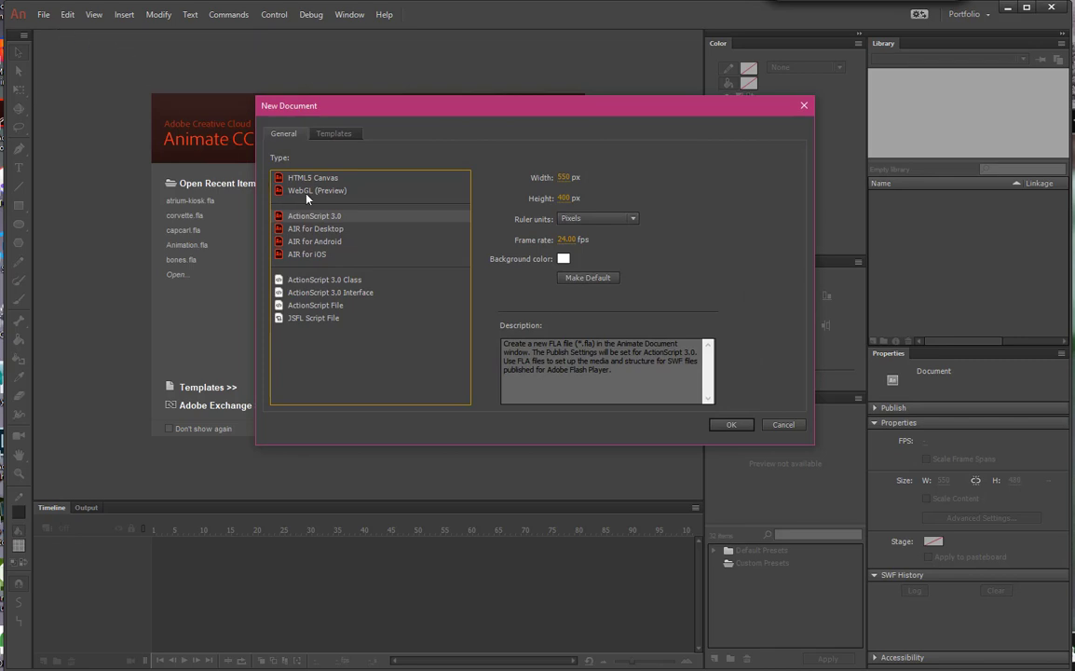
{"action": "left_click", "coordinate": [313, 229]}
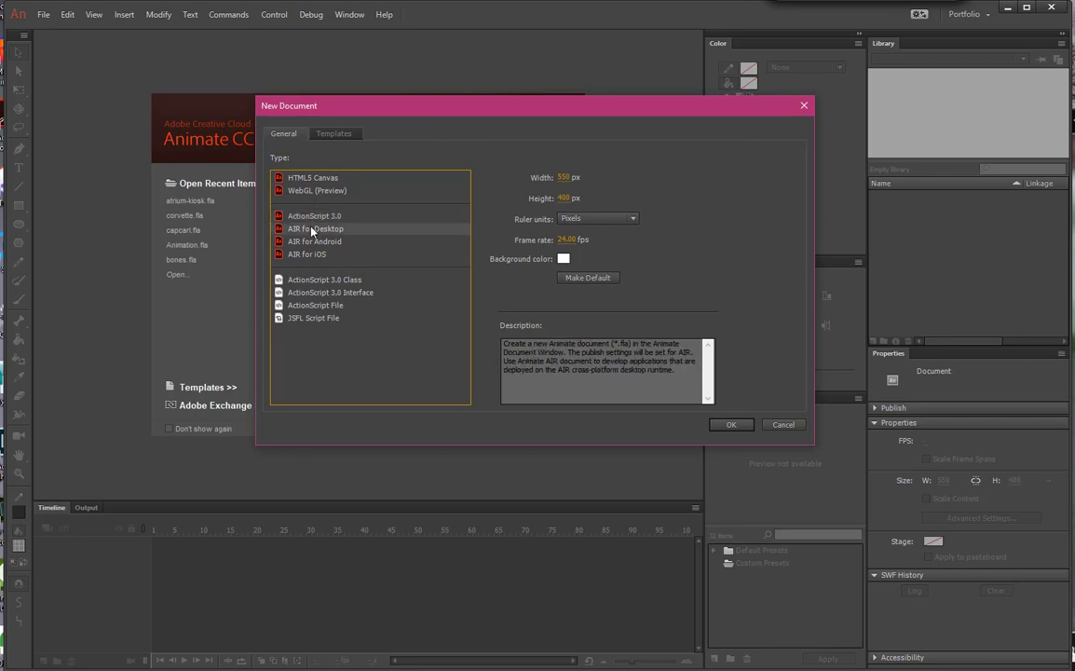
{"action": "left_click", "coordinate": [731, 425]}
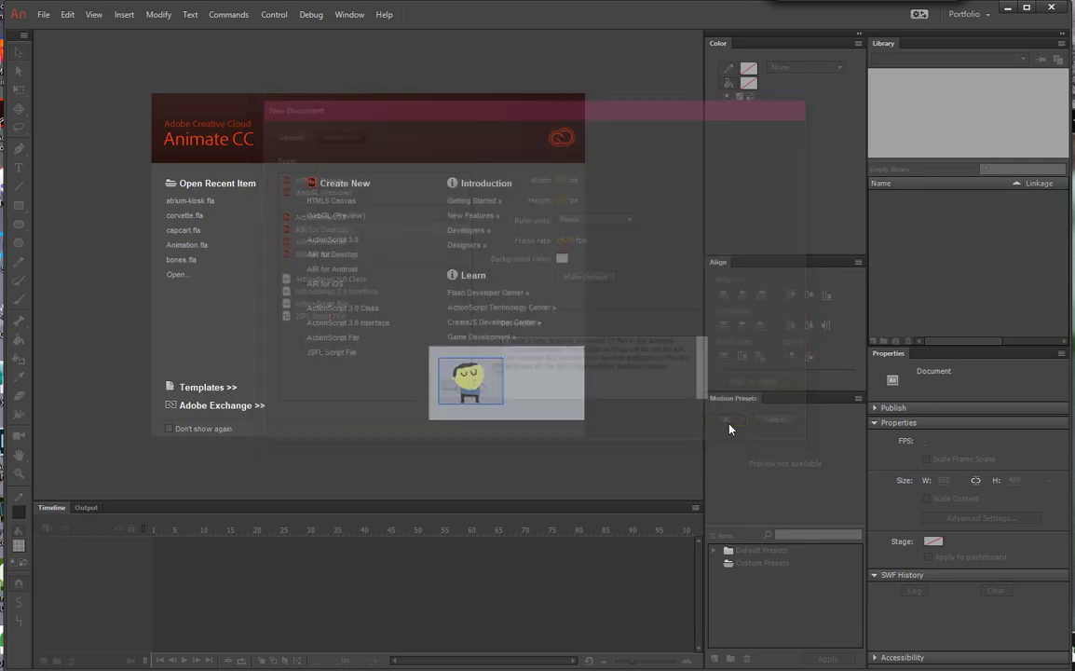
Step: Save the document as atrium-kiosk.fla in the Atrium folder, replacing the existing file
{"action": "left_click", "coordinate": [45, 14]}
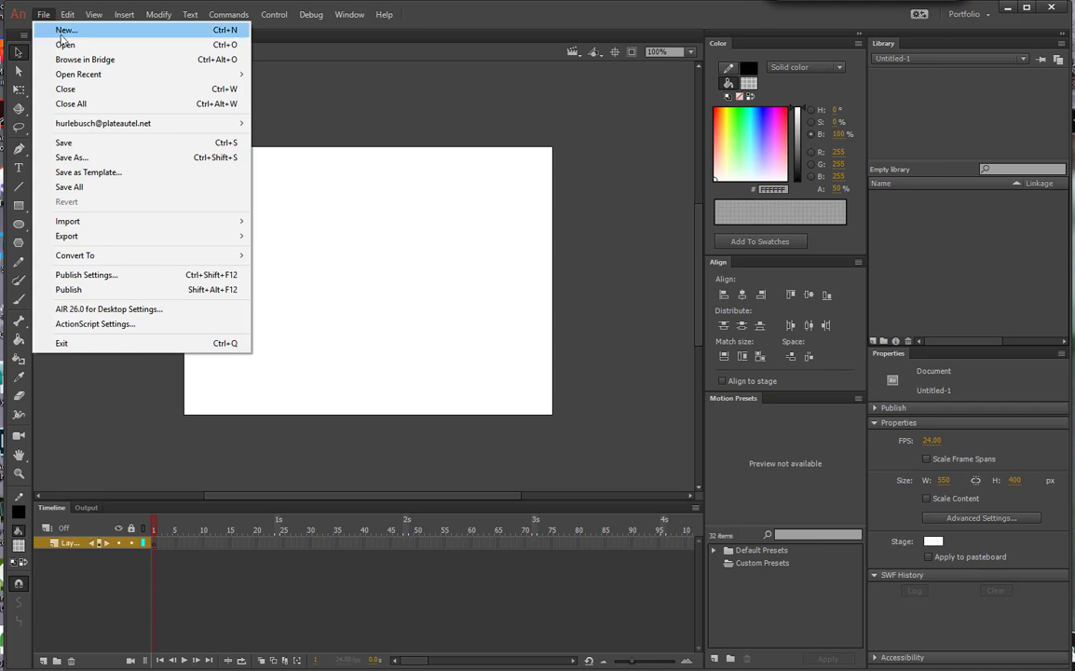
{"action": "left_click", "coordinate": [73, 158]}
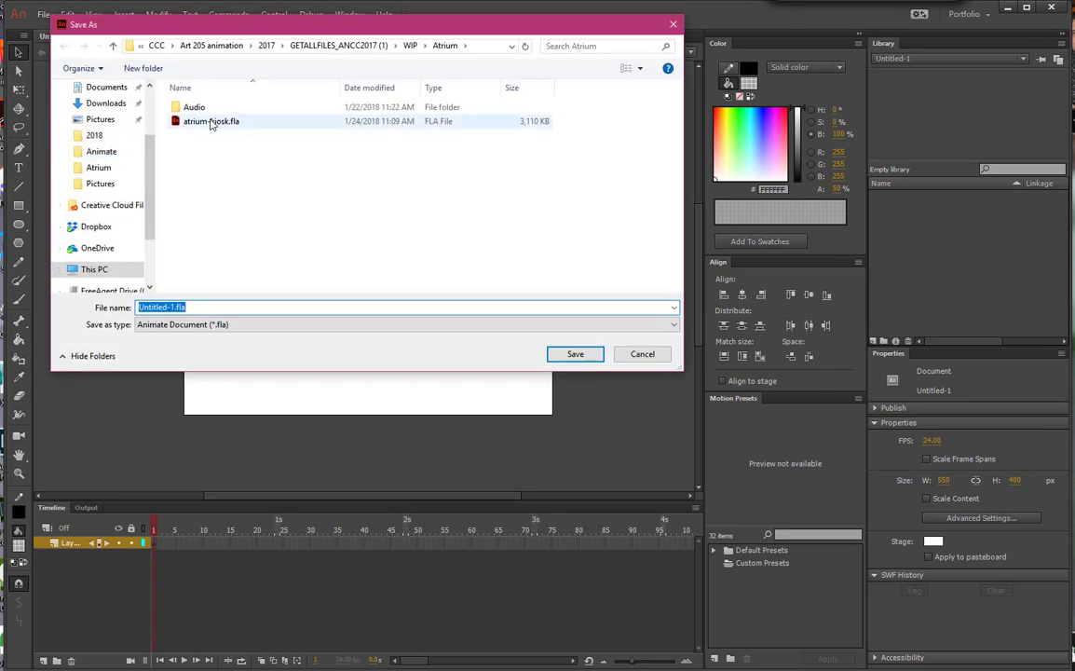
{"action": "left_click", "coordinate": [213, 122]}
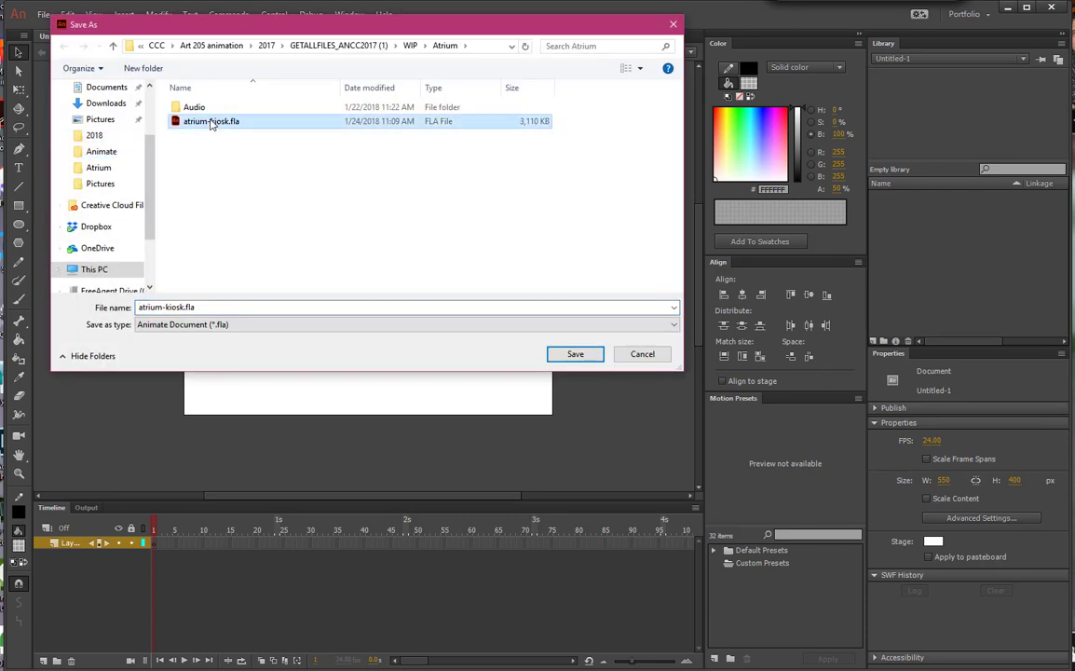
{"action": "left_click", "coordinate": [576, 357]}
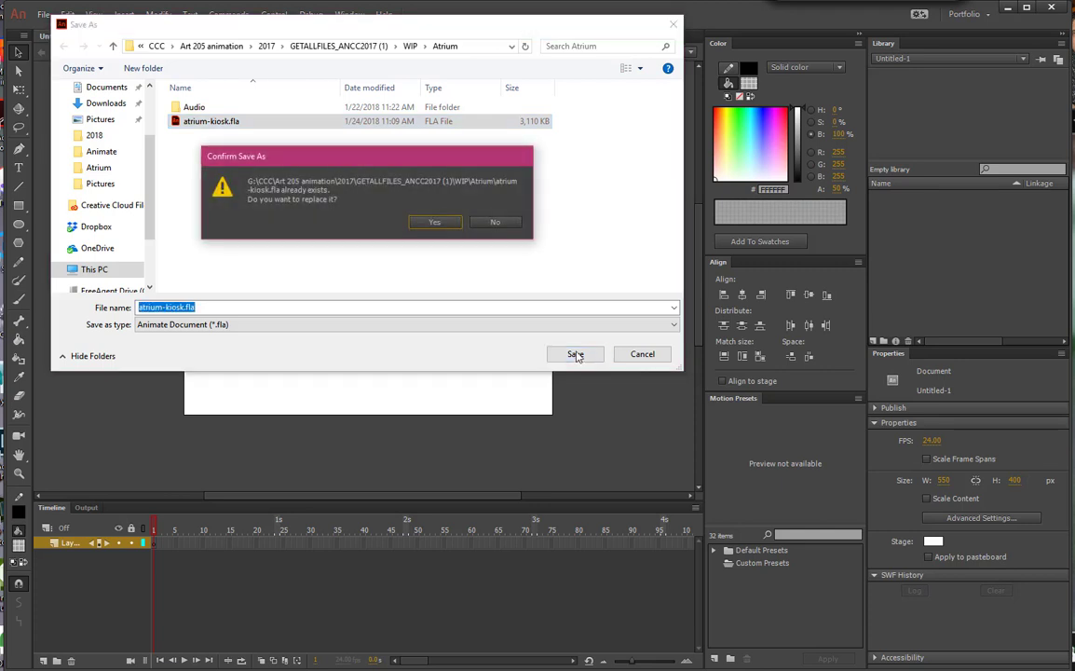
{"action": "left_click", "coordinate": [438, 223]}
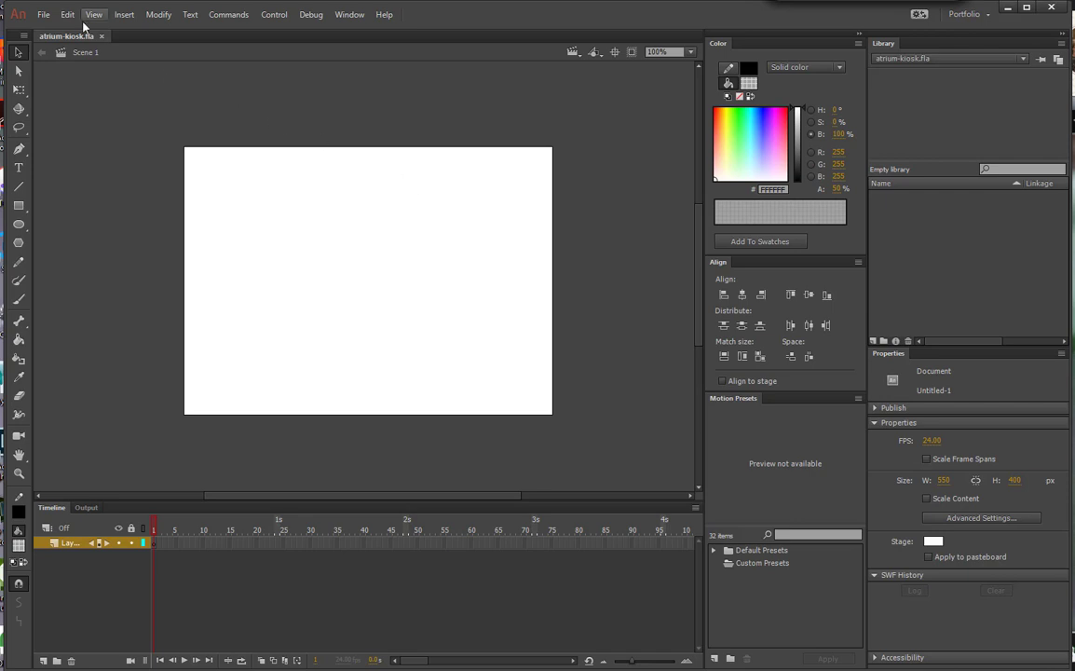
Step: Import interface.ai to the stage with text as vector outlines and the stage size matched to the 1024 x 768 Illustrator artboard
{"action": "left_click", "coordinate": [50, 17]}
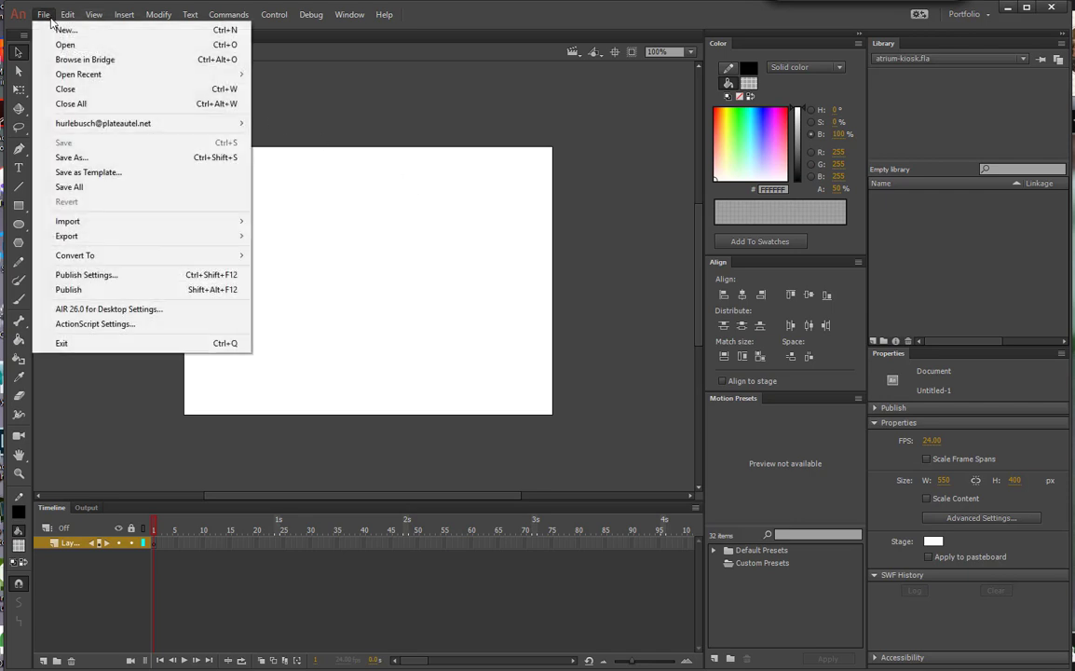
{"action": "mouse_move", "coordinate": [84, 222]}
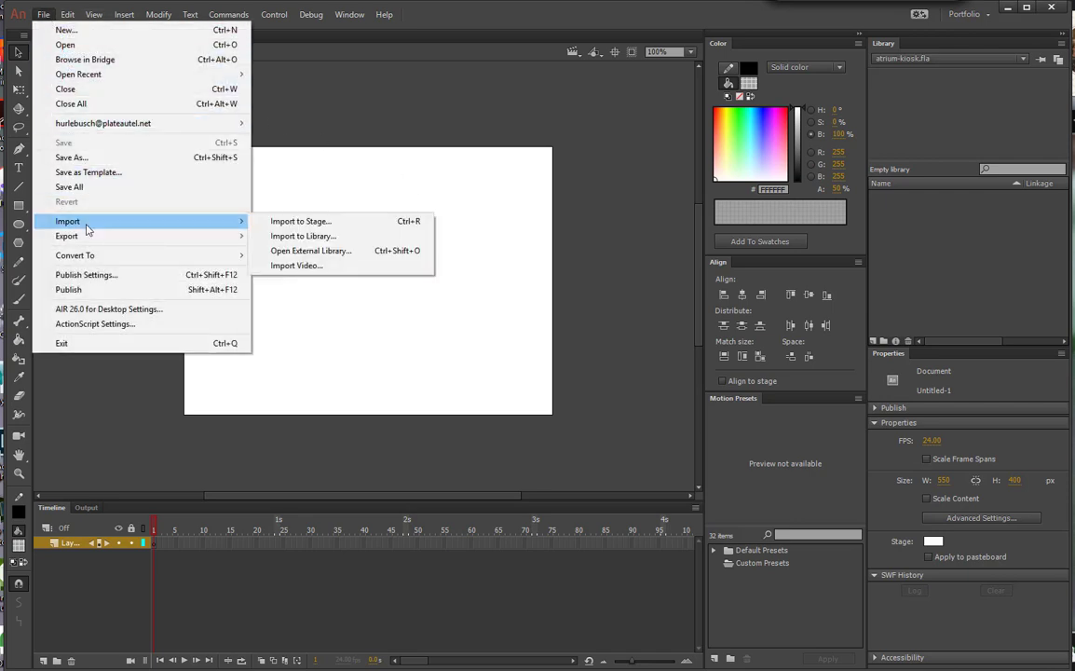
{"action": "left_click", "coordinate": [298, 222]}
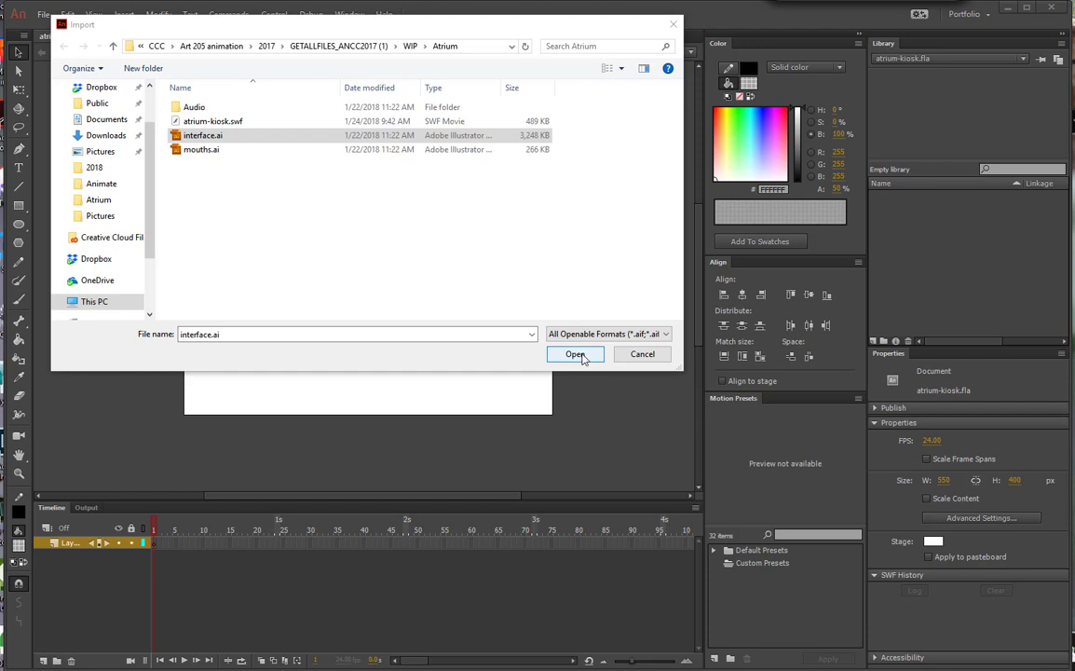
{"action": "left_click", "coordinate": [575, 354]}
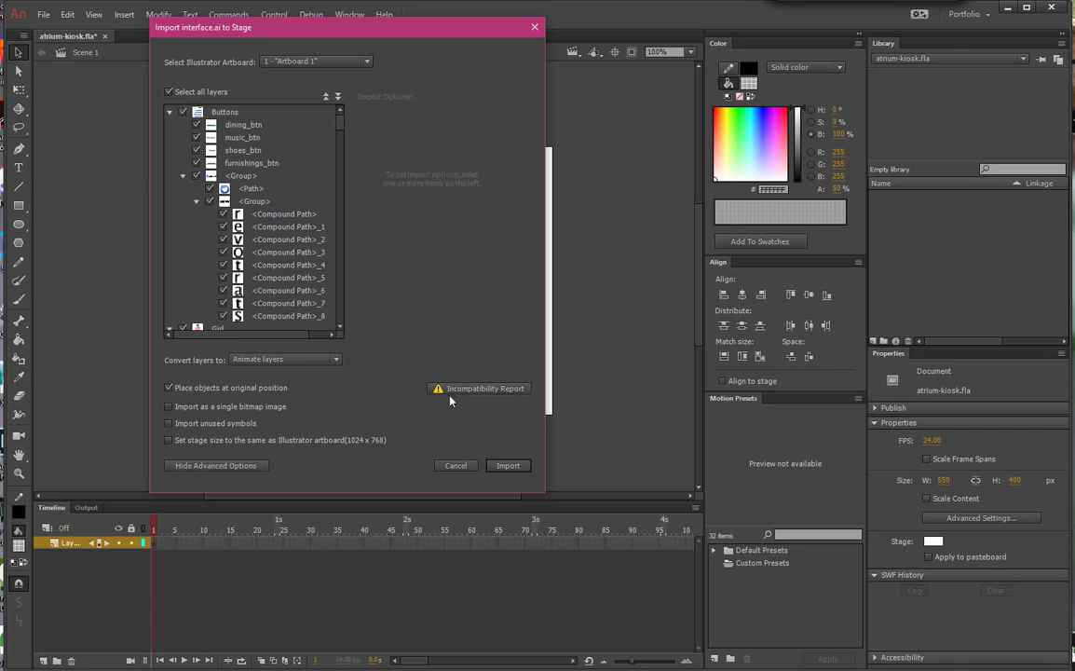
{"action": "left_click", "coordinate": [224, 470]}
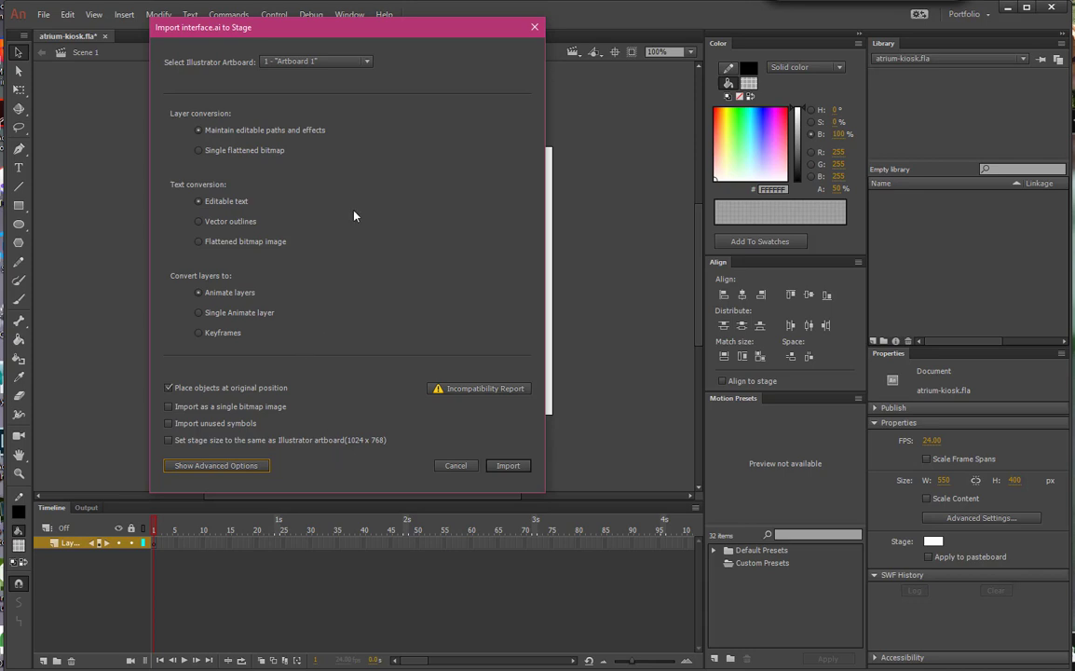
{"action": "left_click", "coordinate": [199, 221]}
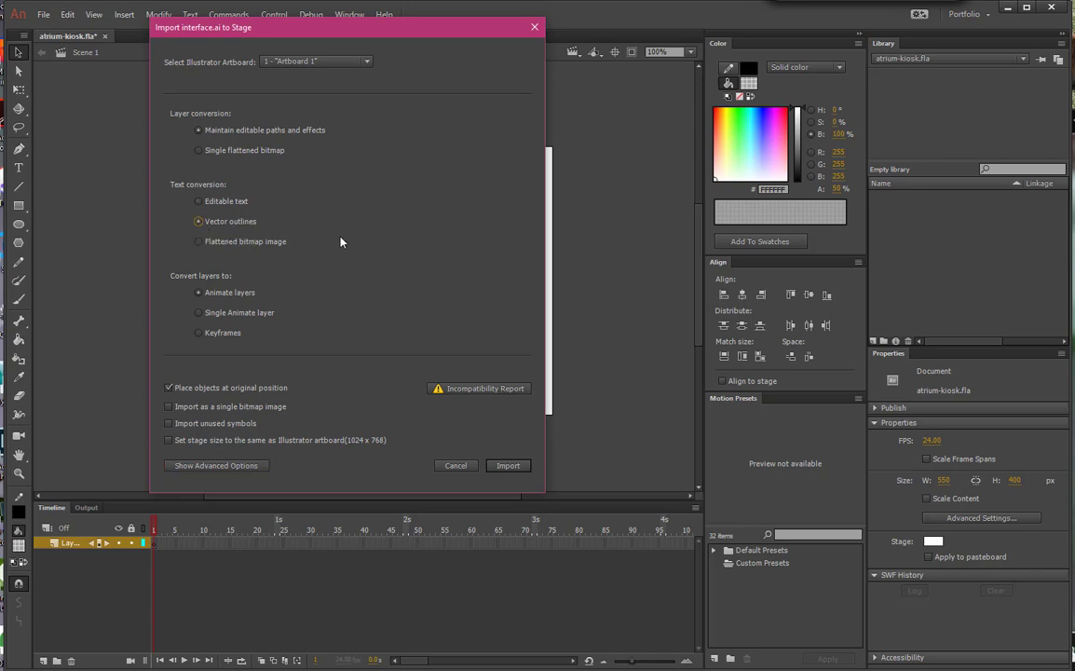
{"action": "left_click", "coordinate": [170, 440]}
{"action": "left_click", "coordinate": [507, 465]}
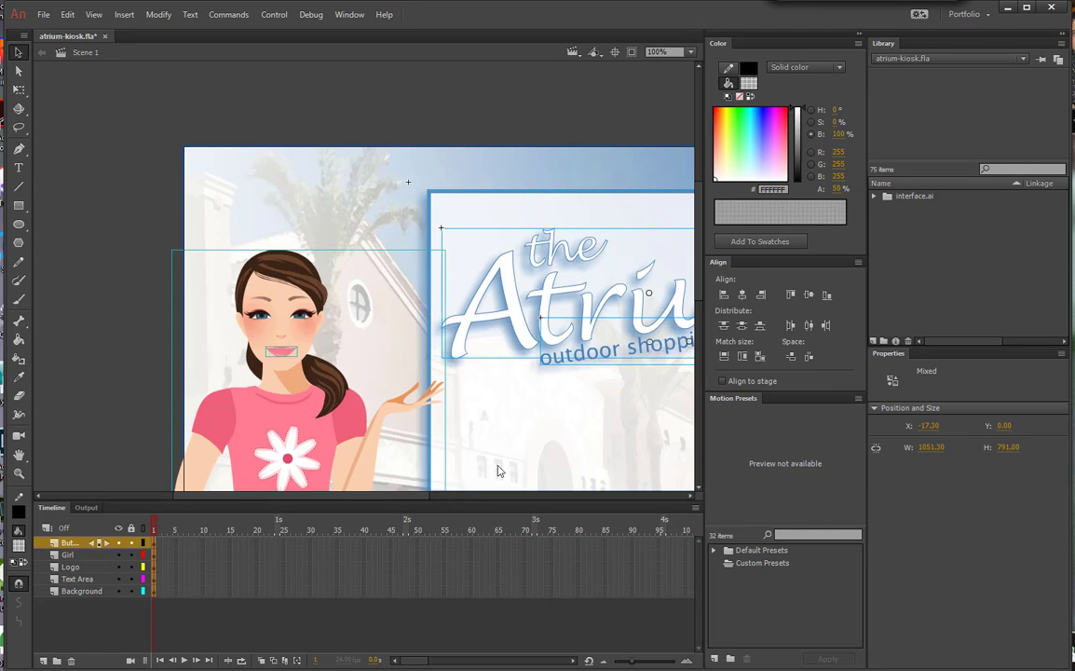
Step: Fit the whole imported interface in the window and examine the contents of the interface.ai folder in the library
{"action": "left_click", "coordinate": [690, 51]}
{"action": "left_click", "coordinate": [686, 68]}
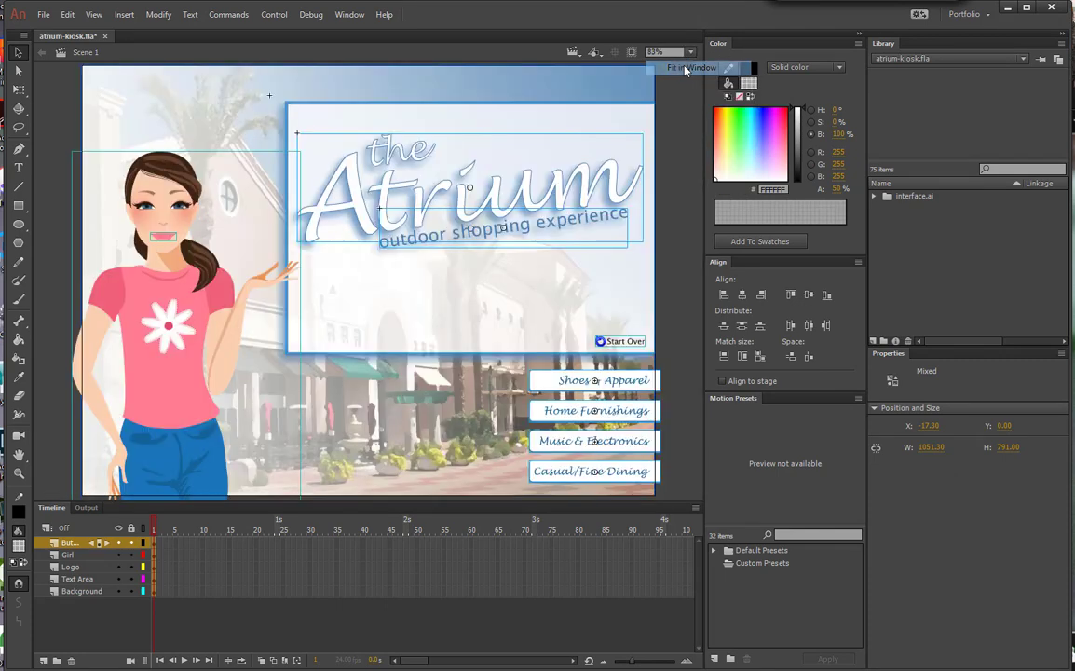
{"action": "left_click", "coordinate": [677, 185]}
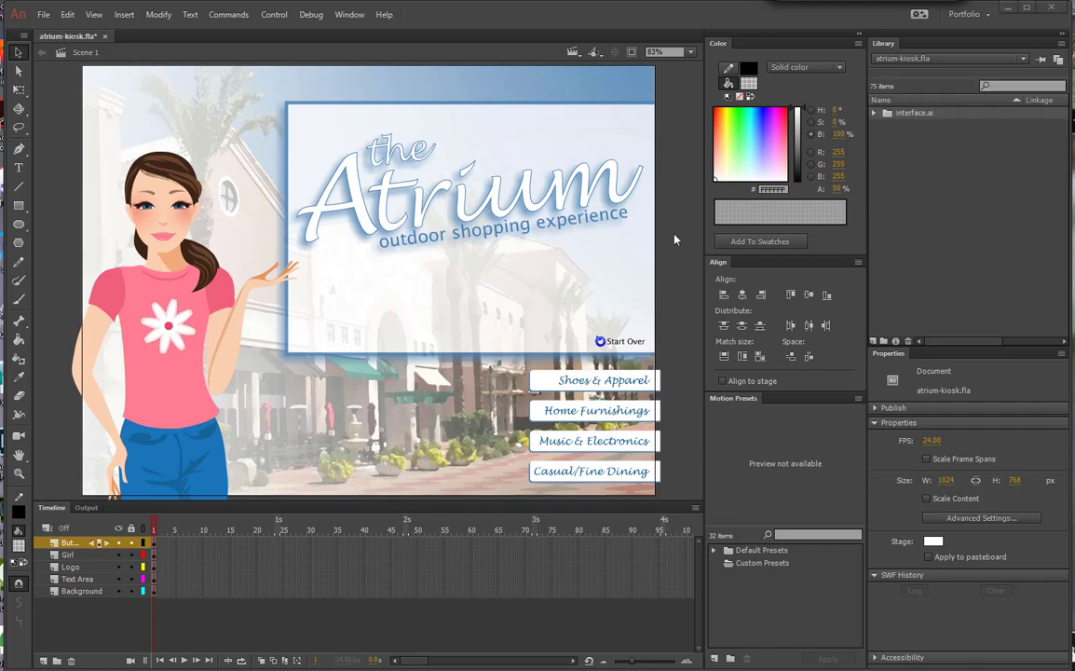
{"action": "left_click", "coordinate": [875, 113]}
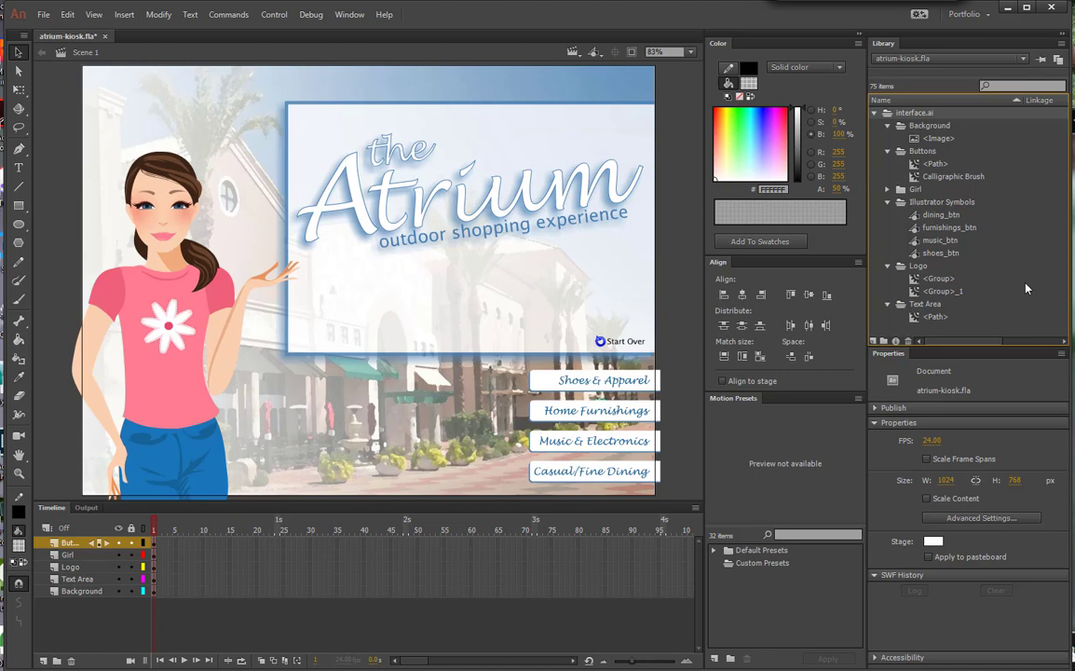
{"action": "left_click", "coordinate": [874, 113]}
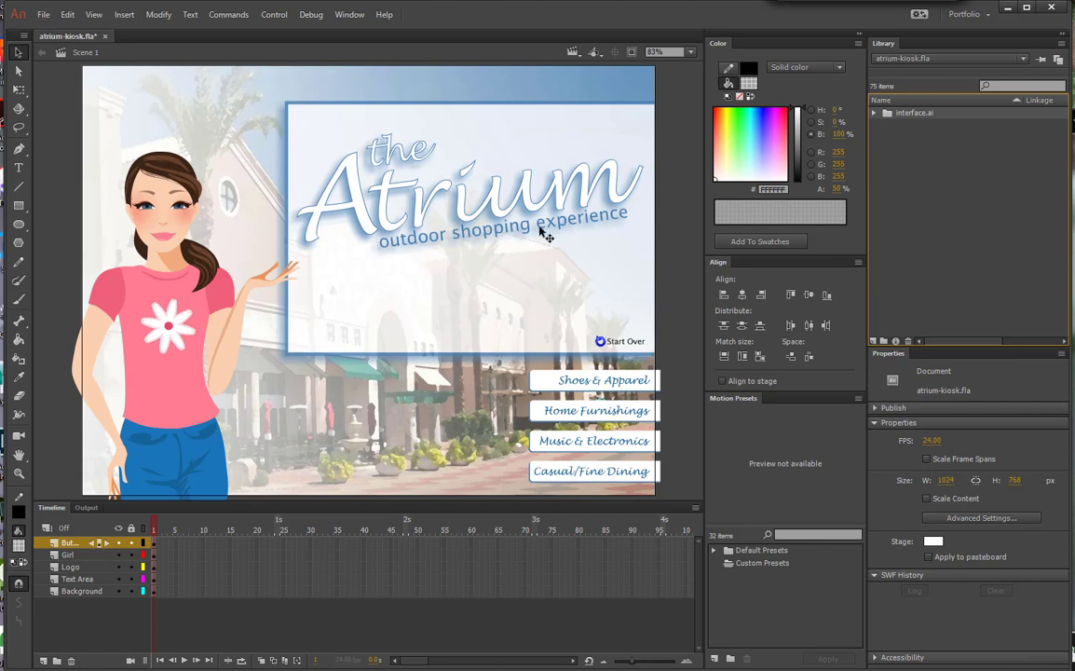
{"action": "key", "text": "ctrl+s"}
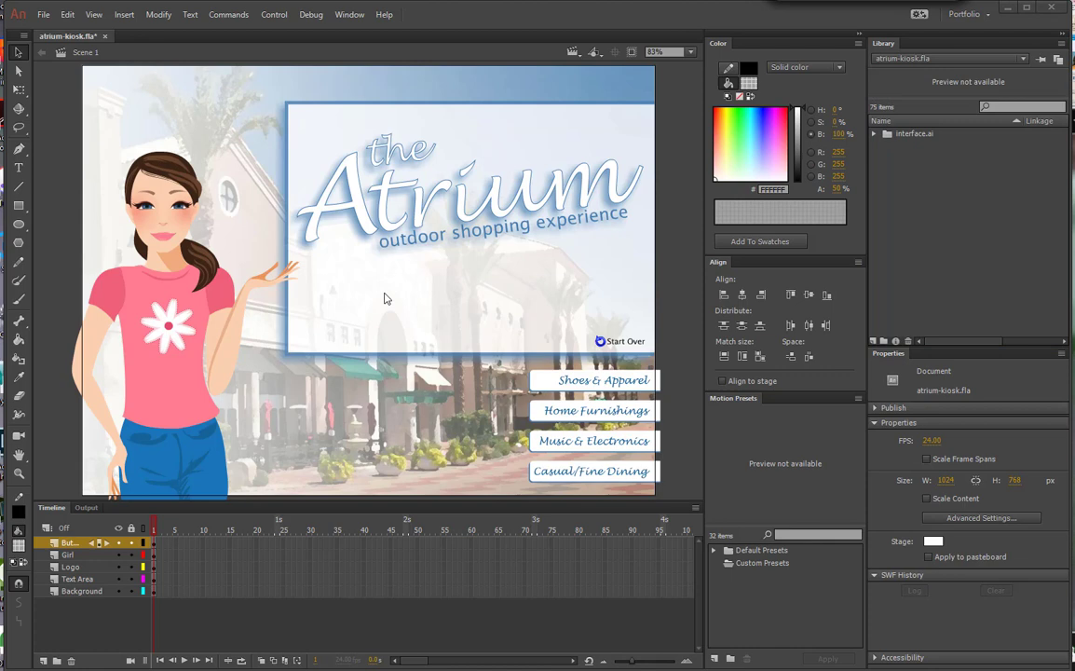
Step: Import mouths.ai from the Atrium folder into the library, keeping editable paths, editable text and Animate layers
{"action": "left_click", "coordinate": [43, 15]}
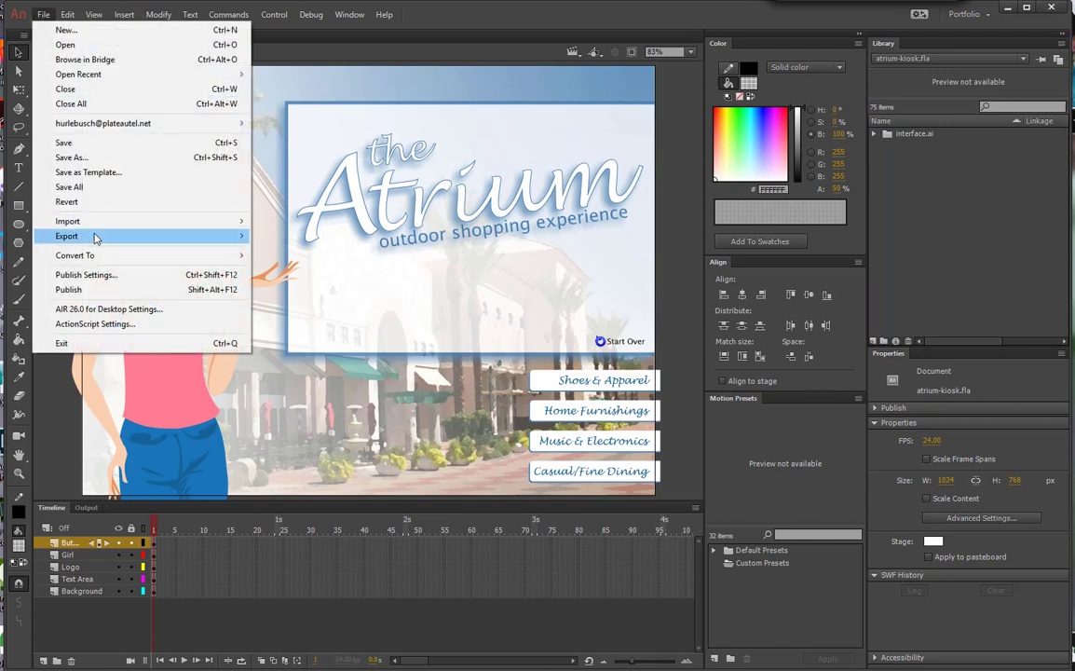
{"action": "mouse_move", "coordinate": [198, 222]}
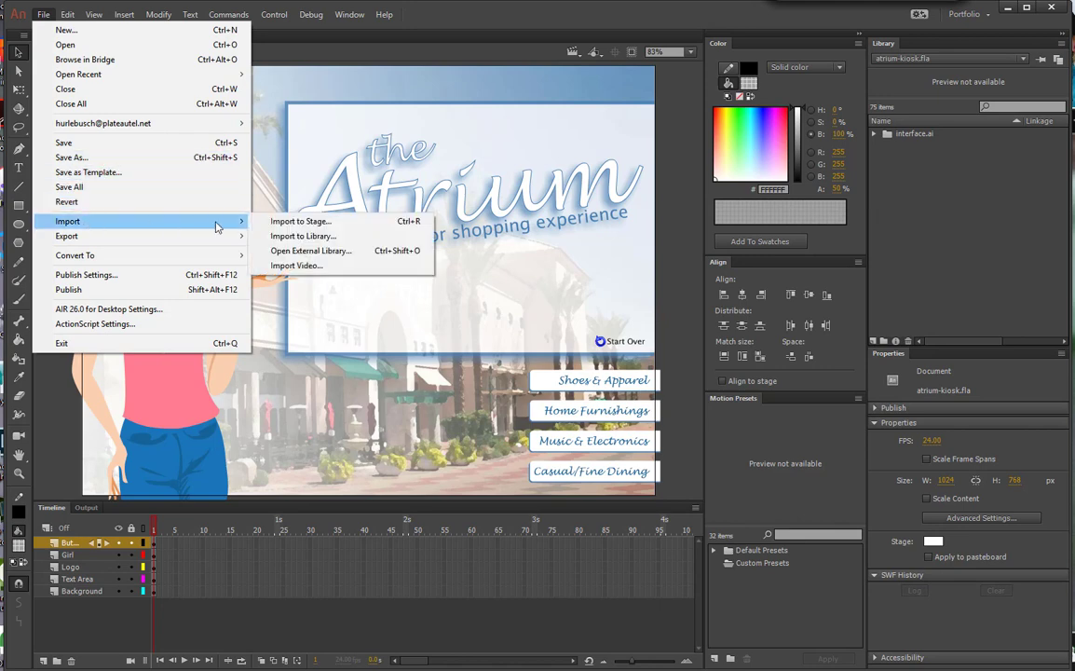
{"action": "left_click", "coordinate": [296, 235]}
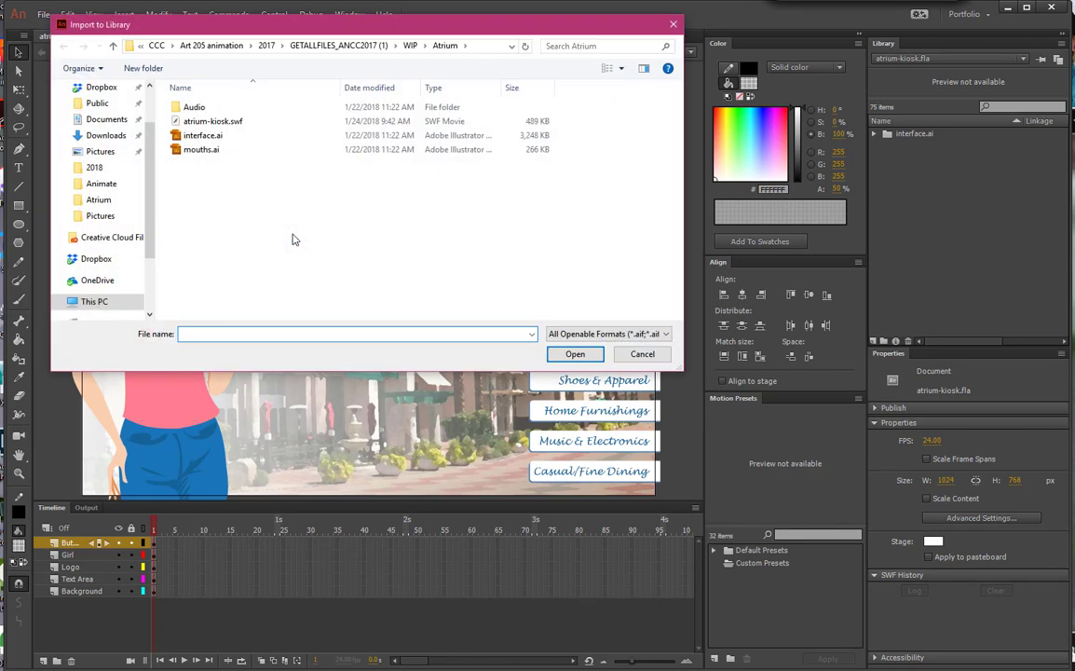
{"action": "left_click", "coordinate": [209, 149]}
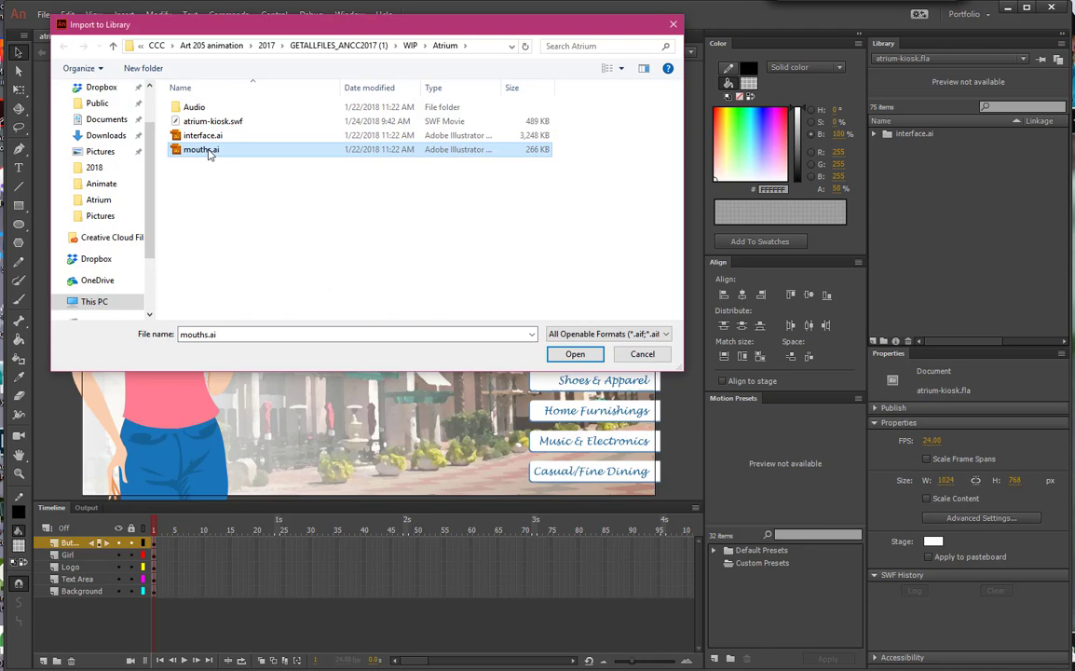
{"action": "left_click", "coordinate": [575, 356]}
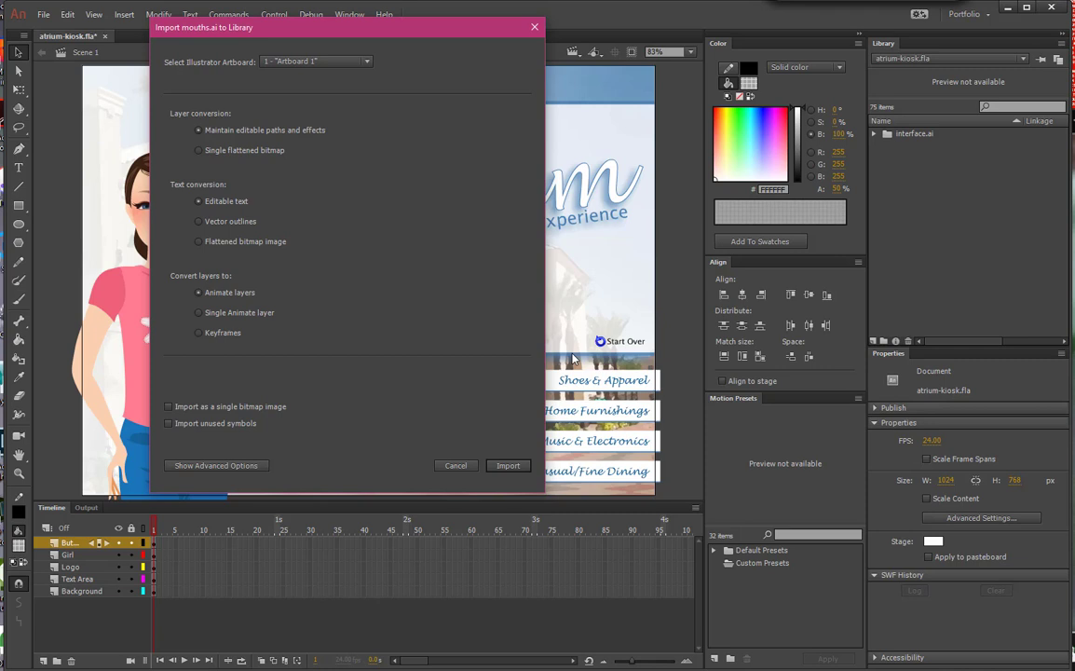
{"action": "left_click", "coordinate": [507, 466]}
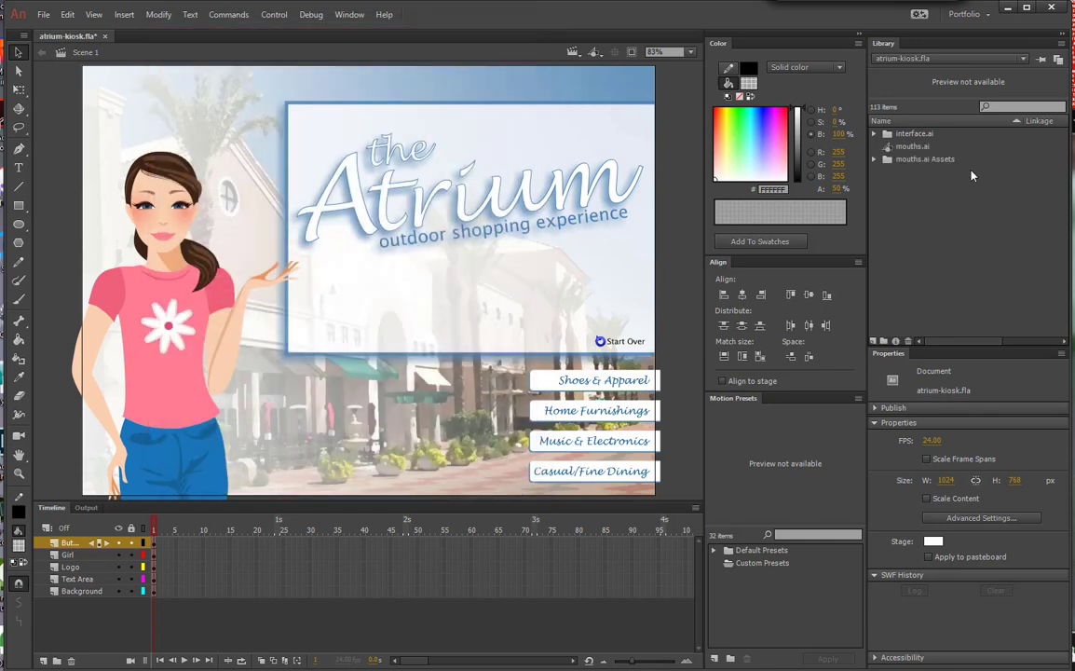
Step: Enlarge the library preview of the mouths.ai symbol and open the symbol for editing with nothing selected
{"action": "left_click", "coordinate": [912, 149]}
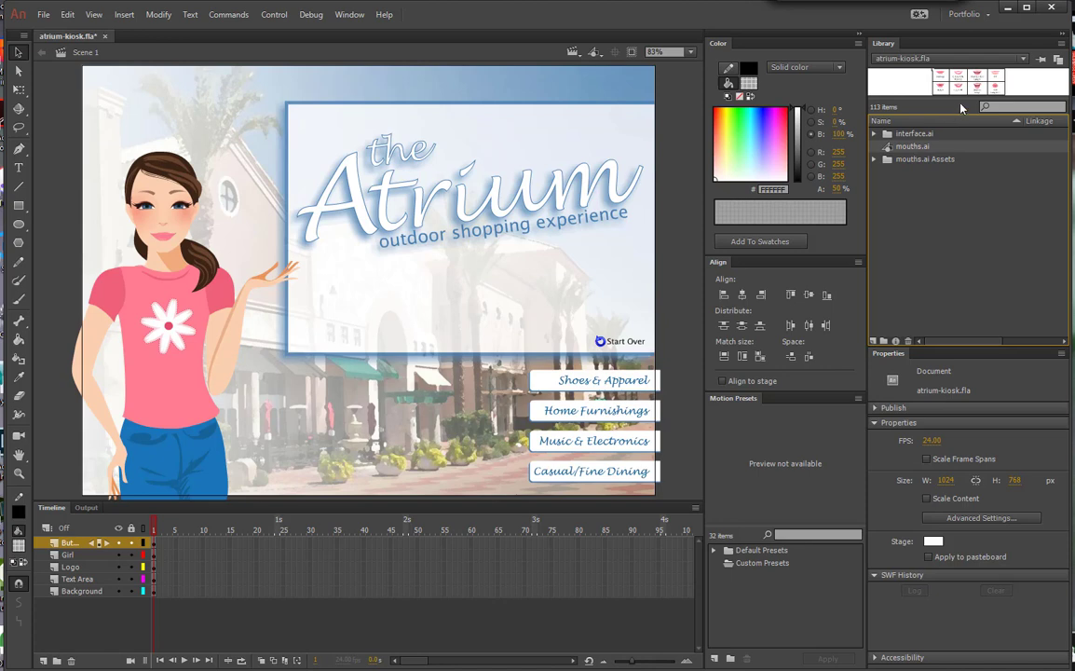
{"action": "left_click_drag", "start_coordinate": [961, 99], "coordinate": [943, 181]}
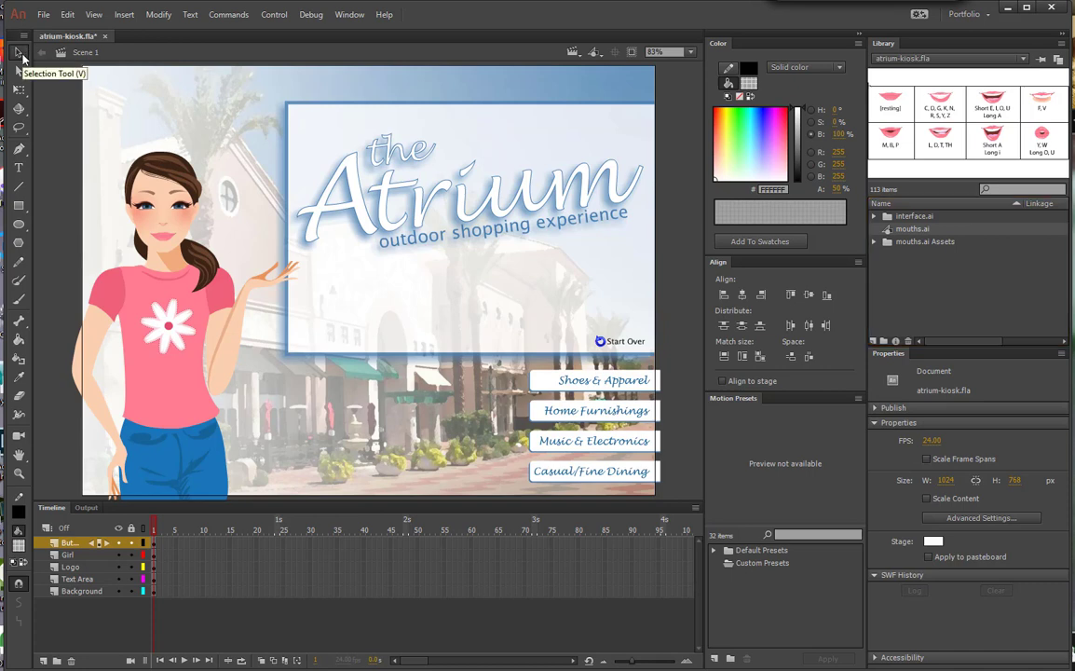
{"action": "double_click", "coordinate": [905, 229]}
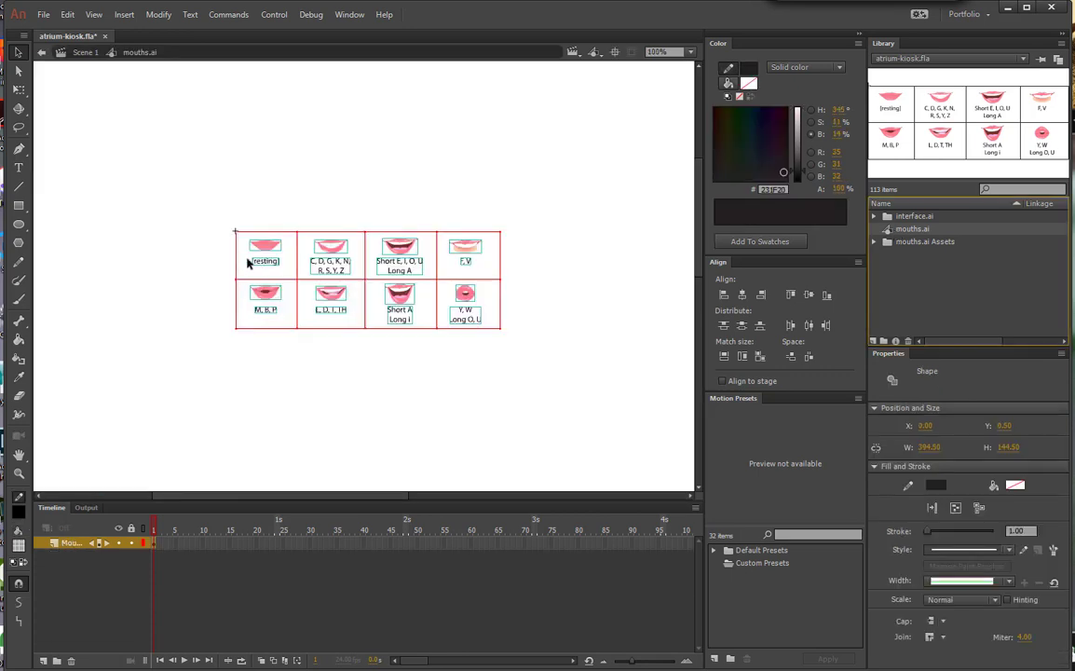
{"action": "left_click_drag", "start_coordinate": [225, 225], "coordinate": [503, 336]}
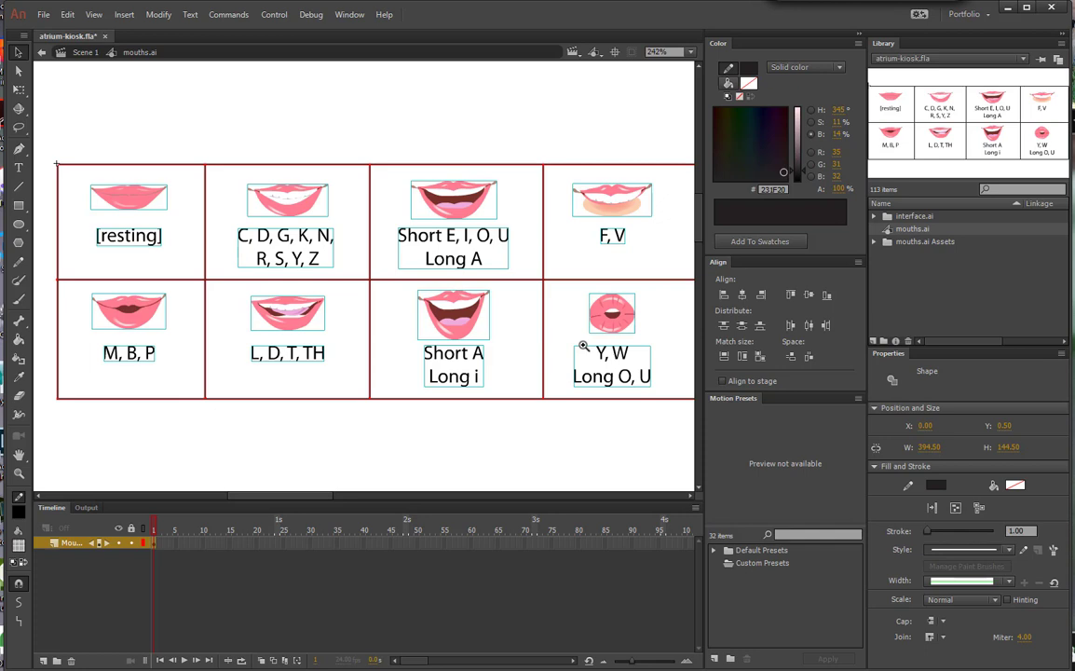
{"action": "left_click", "coordinate": [559, 127]}
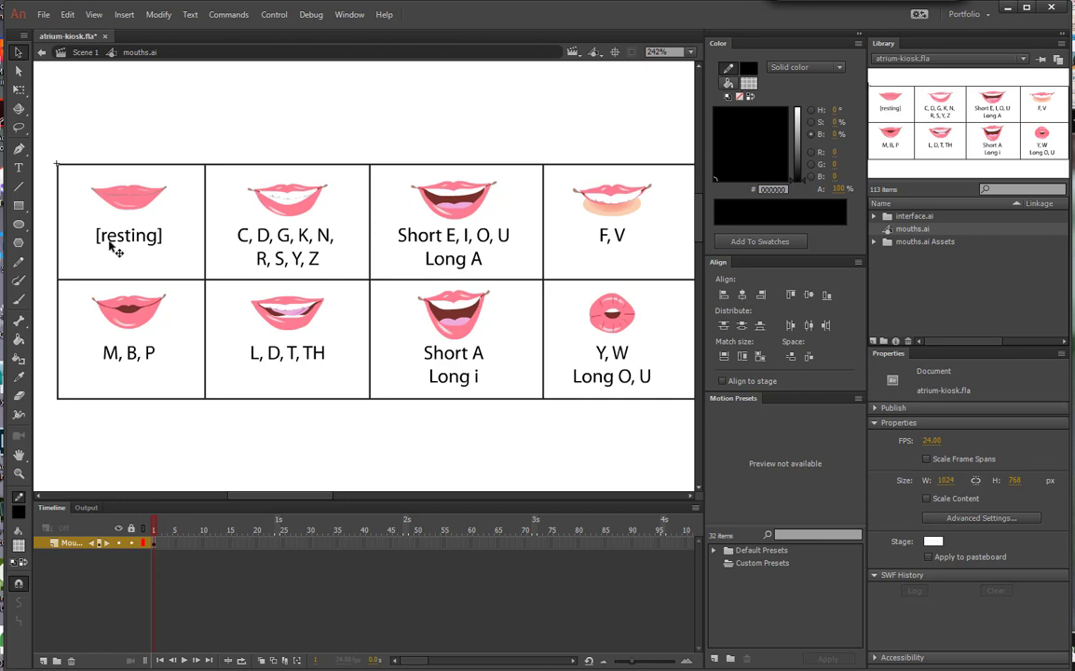
Step: Convert the [resting] mouth to a graphic symbol named mouth1 and dismiss the Frame Picker tip
{"action": "left_click", "coordinate": [136, 213]}
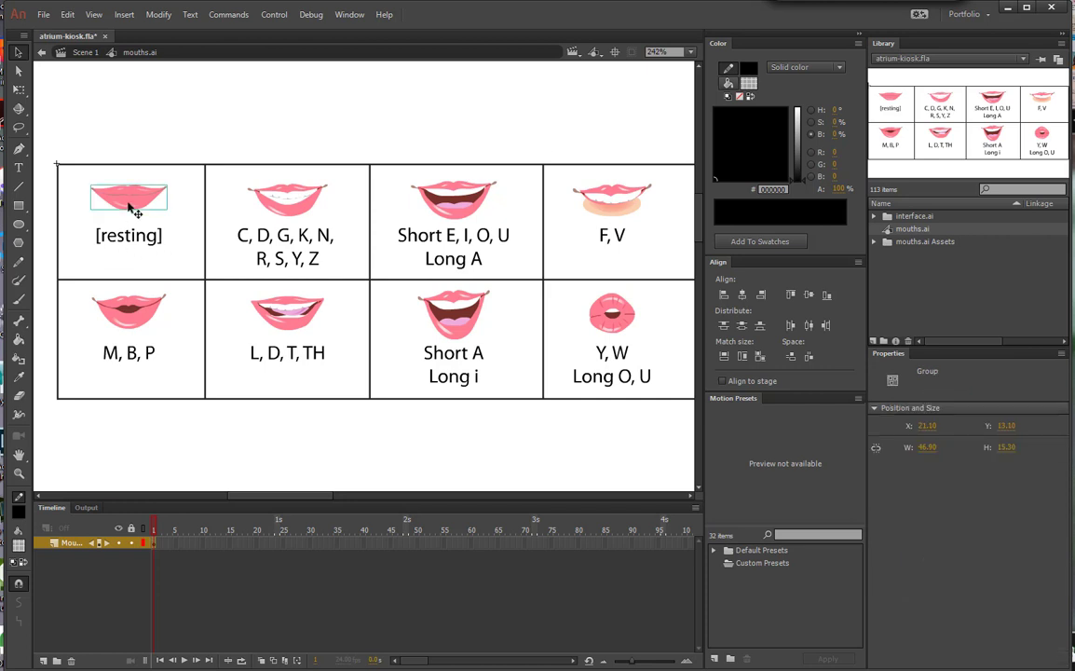
{"action": "right_click", "coordinate": [136, 205]}
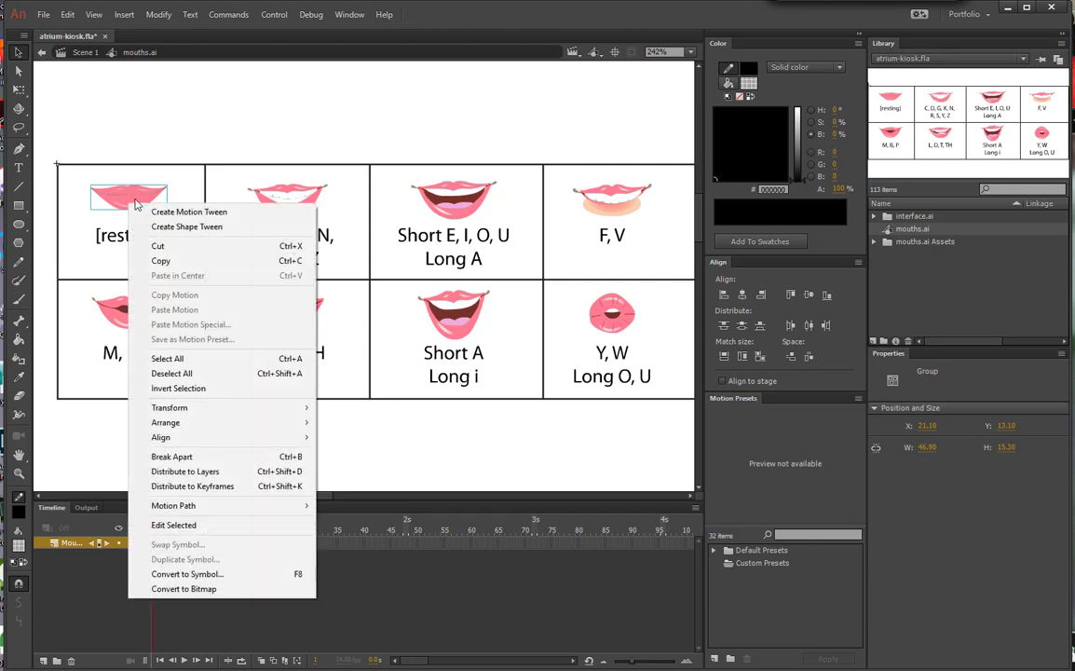
{"action": "left_click", "coordinate": [192, 574]}
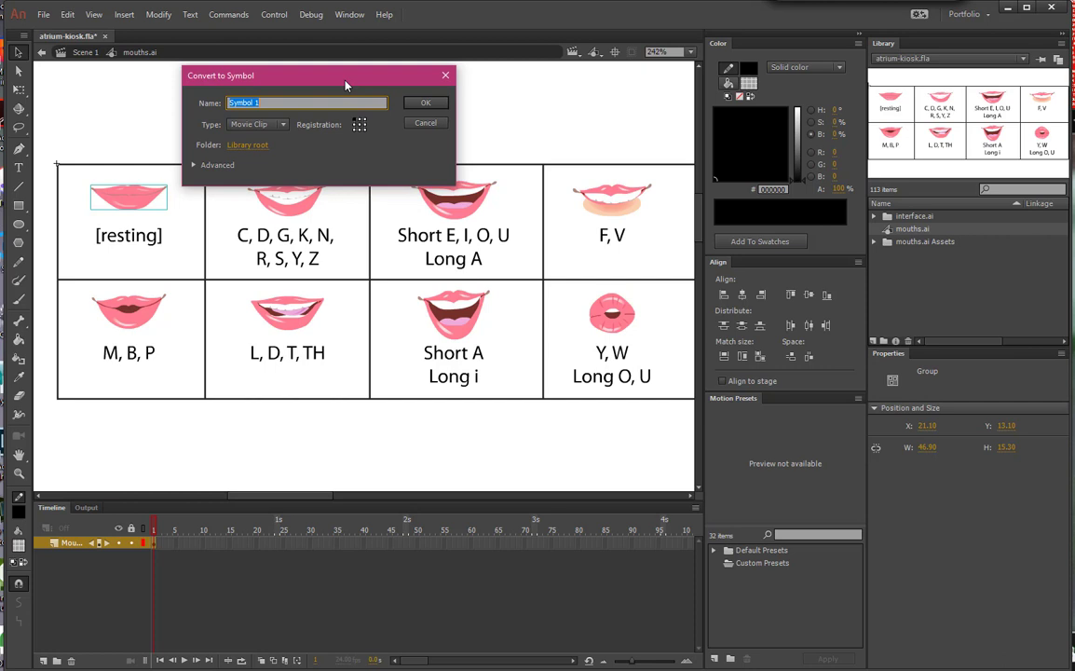
{"action": "type", "text": "mouth1"}
{"action": "left_click", "coordinate": [282, 126]}
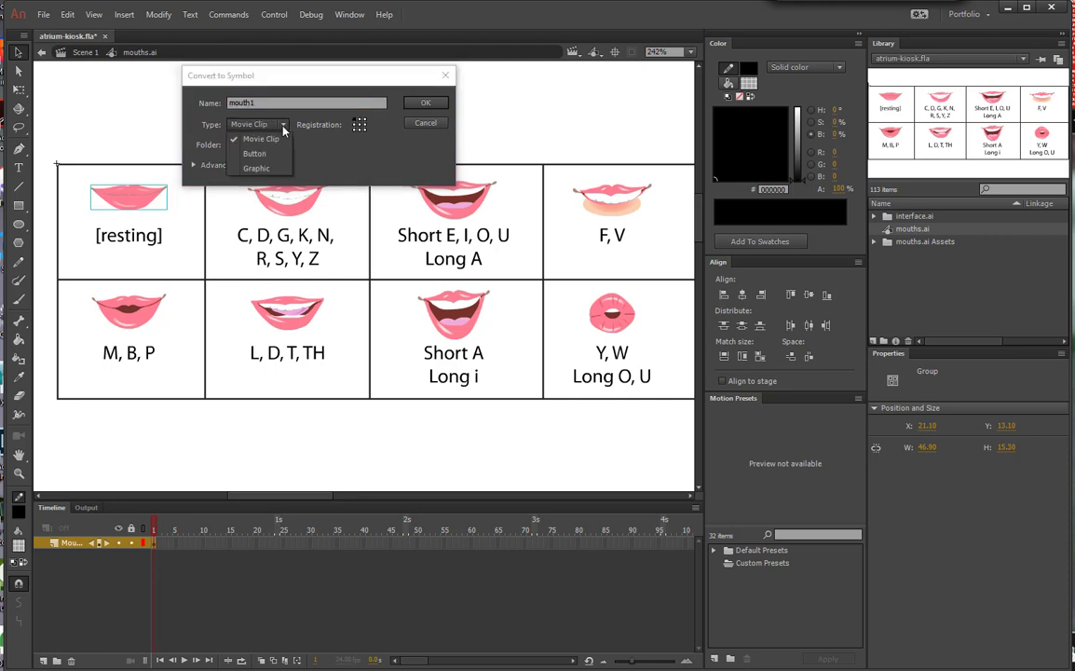
{"action": "left_click", "coordinate": [264, 169]}
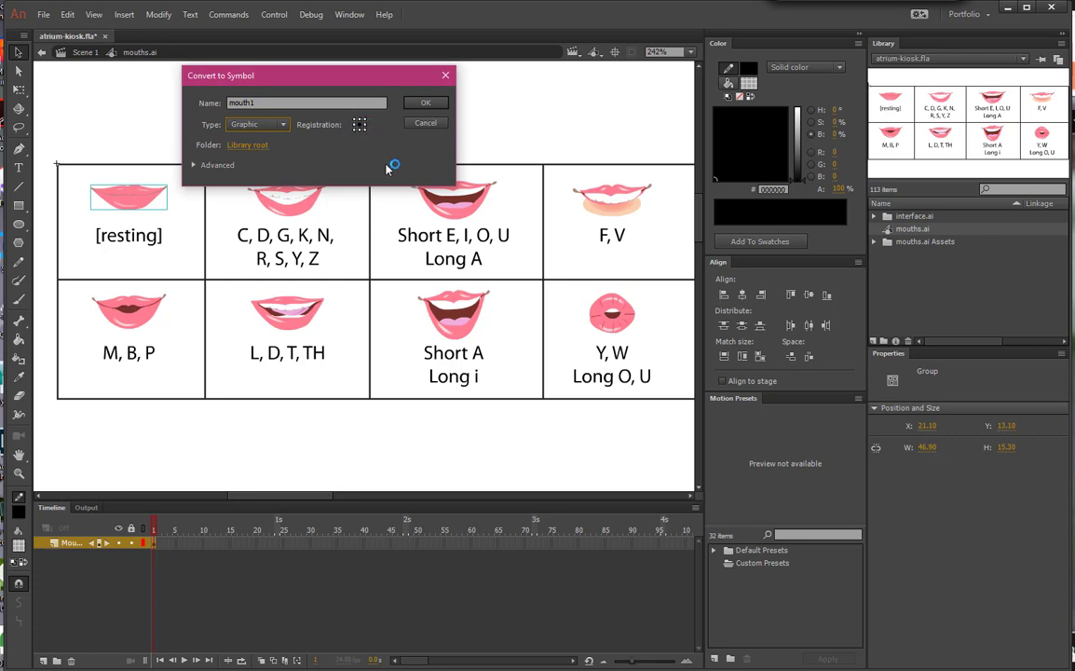
{"action": "left_click", "coordinate": [420, 103]}
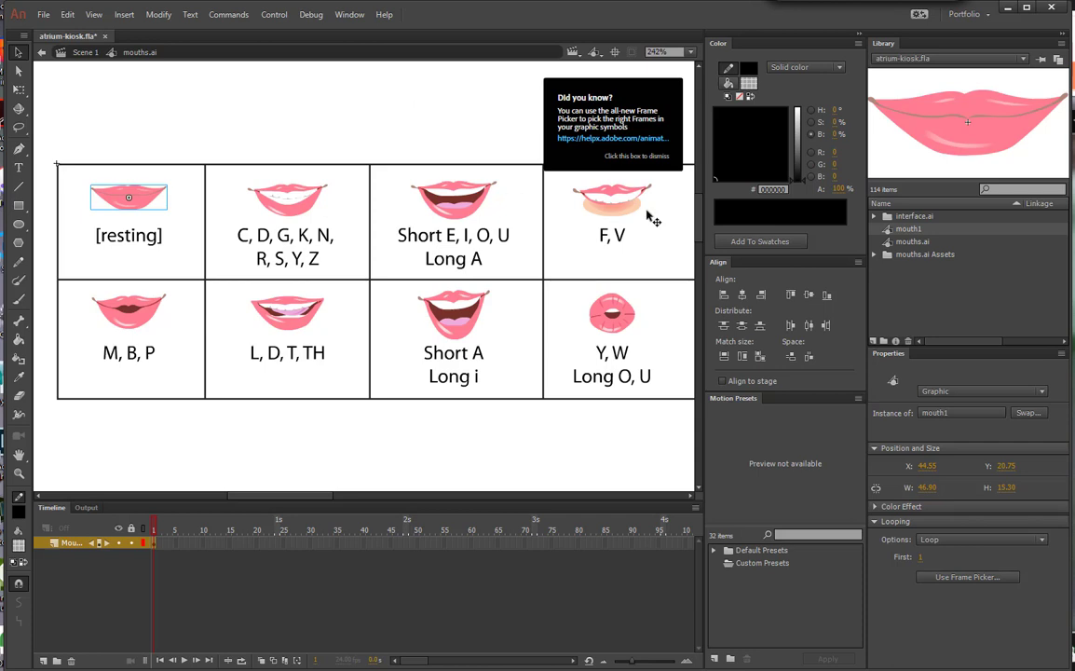
{"action": "left_click", "coordinate": [660, 150]}
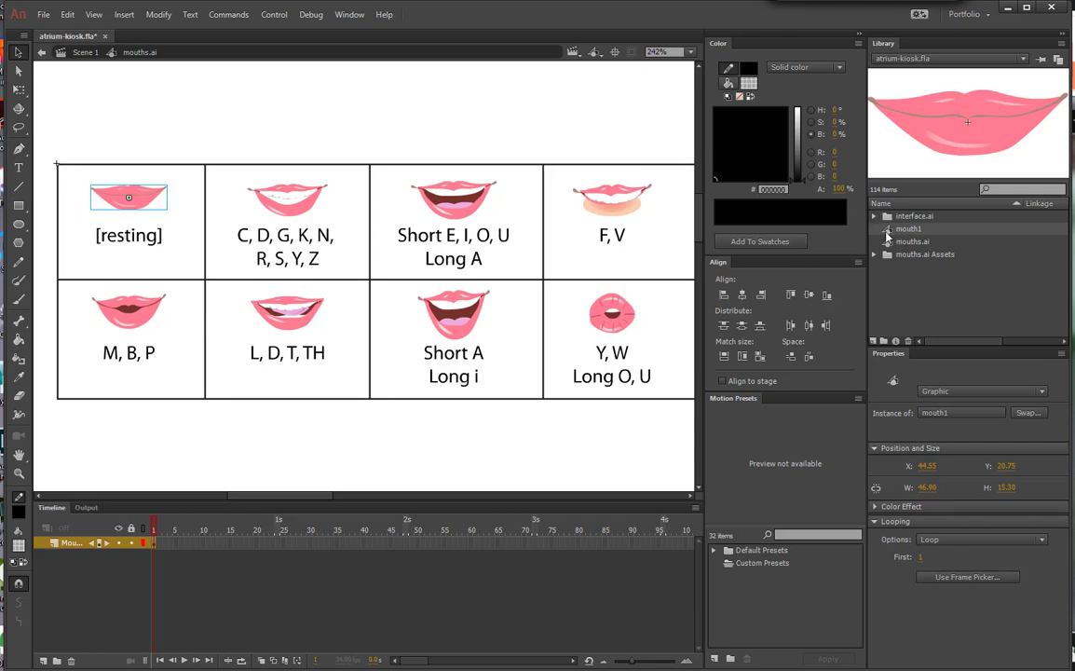
Step: Convert the C, D, G, K, N, R, S, Y, Z mouth to a graphic symbol named mouth2
{"action": "left_click", "coordinate": [302, 210]}
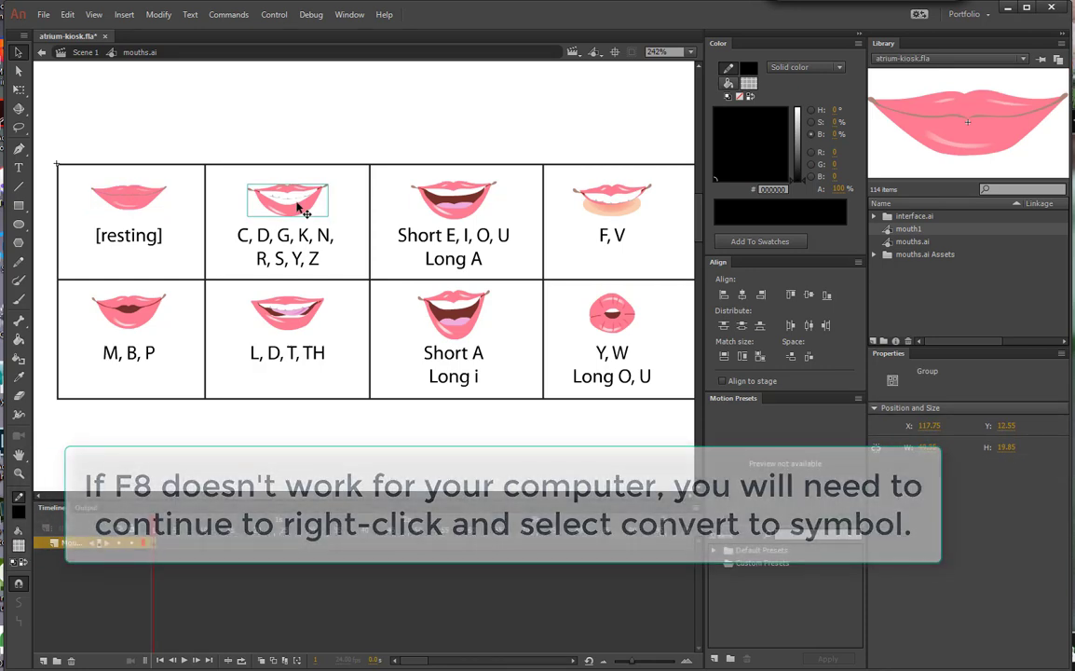
{"action": "key", "text": "F8"}
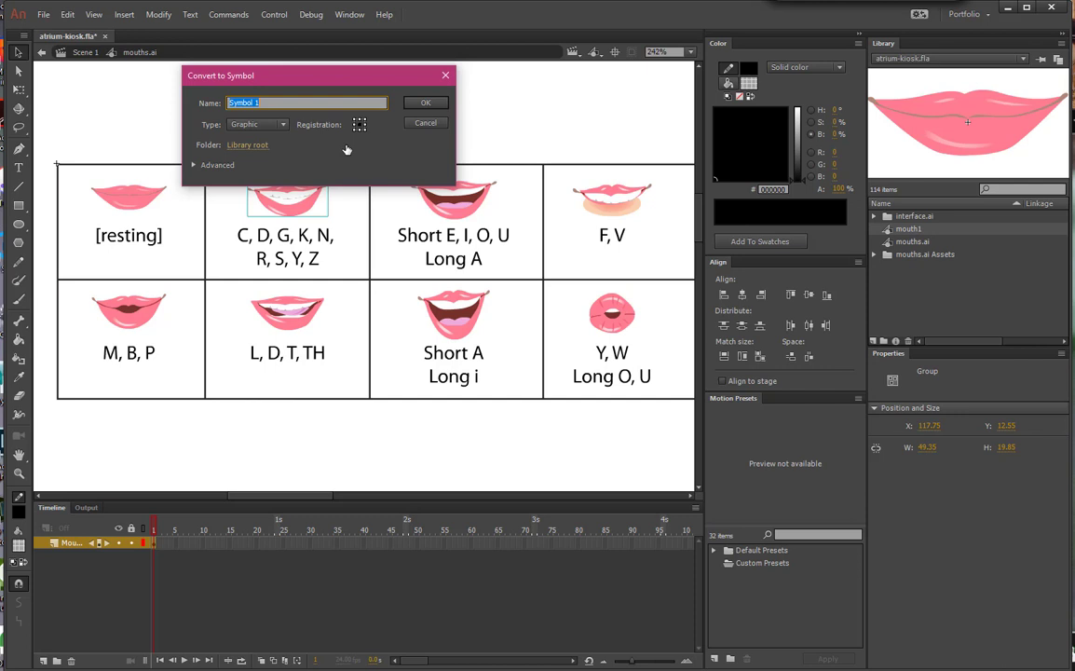
{"action": "key", "text": "BackSpace"}
{"action": "type", "text": "mouth2"}
{"action": "key", "text": "Return"}
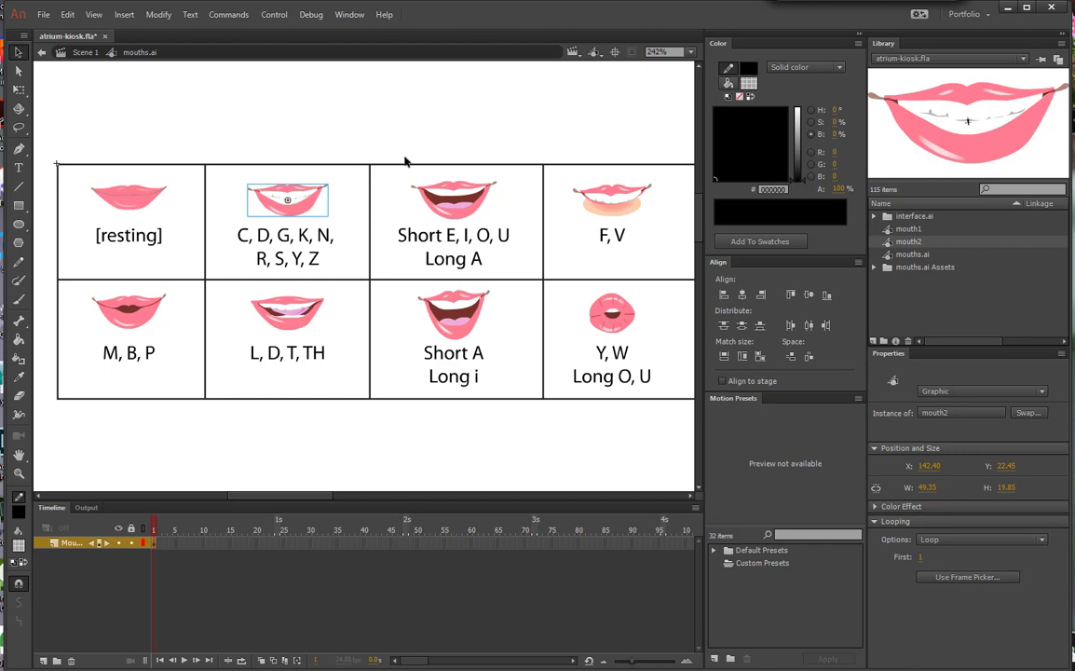
Step: Convert the Short E, I, O, U / Long A mouth and the F, V mouth to graphic symbols named mouth3 and mouth4
{"action": "left_click", "coordinate": [449, 199]}
{"action": "key", "text": "F8"}
{"action": "type", "text": "mouth3"}
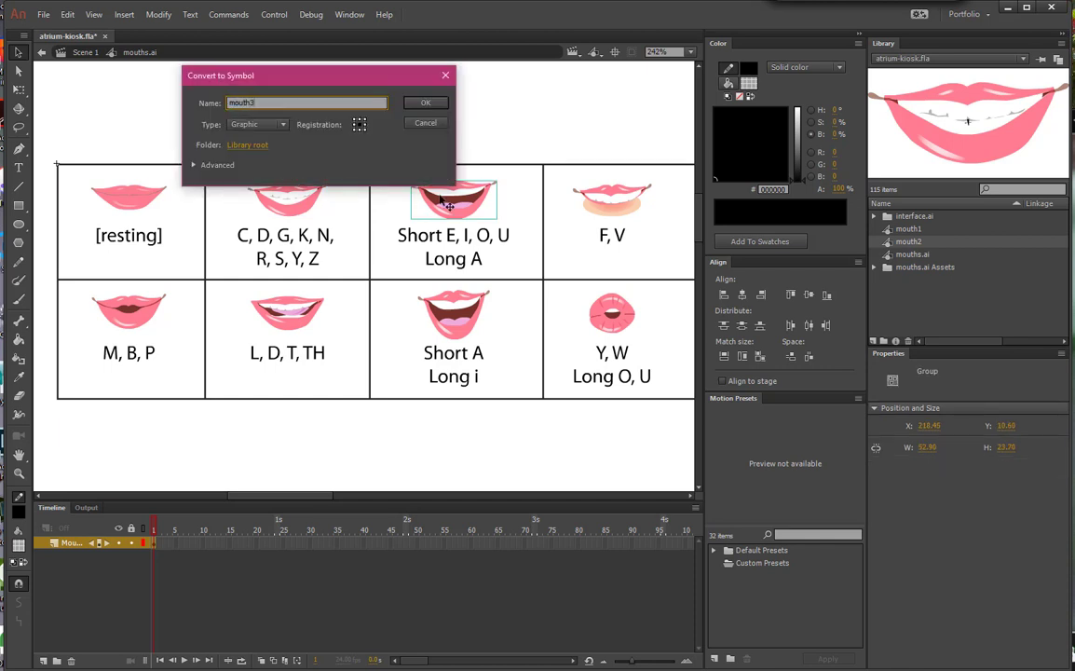
{"action": "key", "text": "Return"}
{"action": "left_click", "coordinate": [620, 195]}
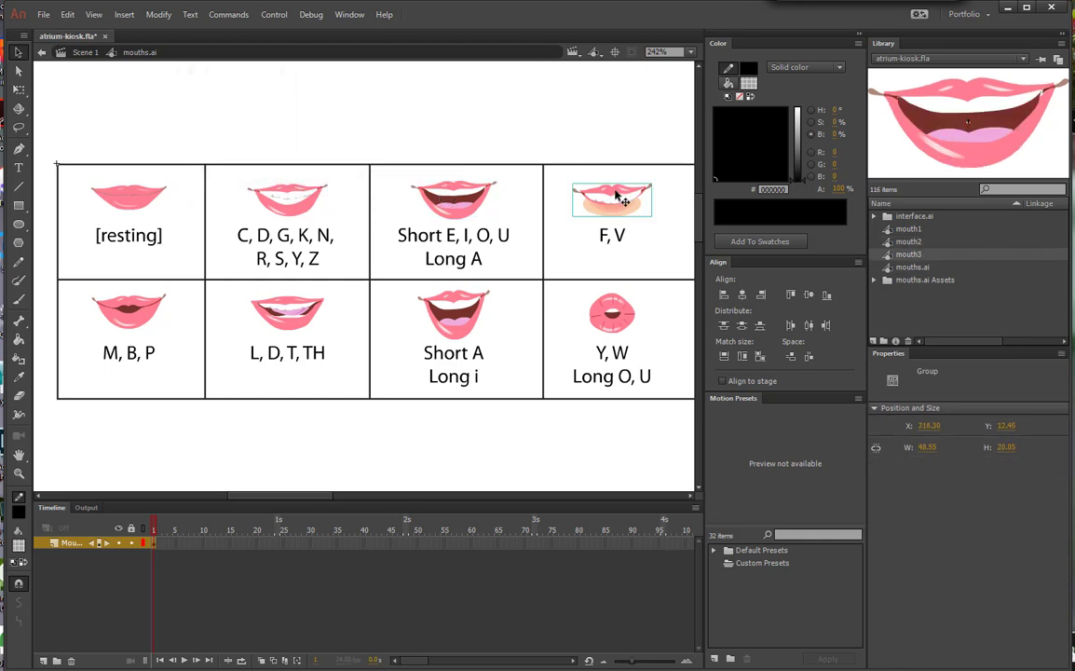
{"action": "key", "text": "F8"}
{"action": "type", "text": "mouth4"}
{"action": "key", "text": "Return"}
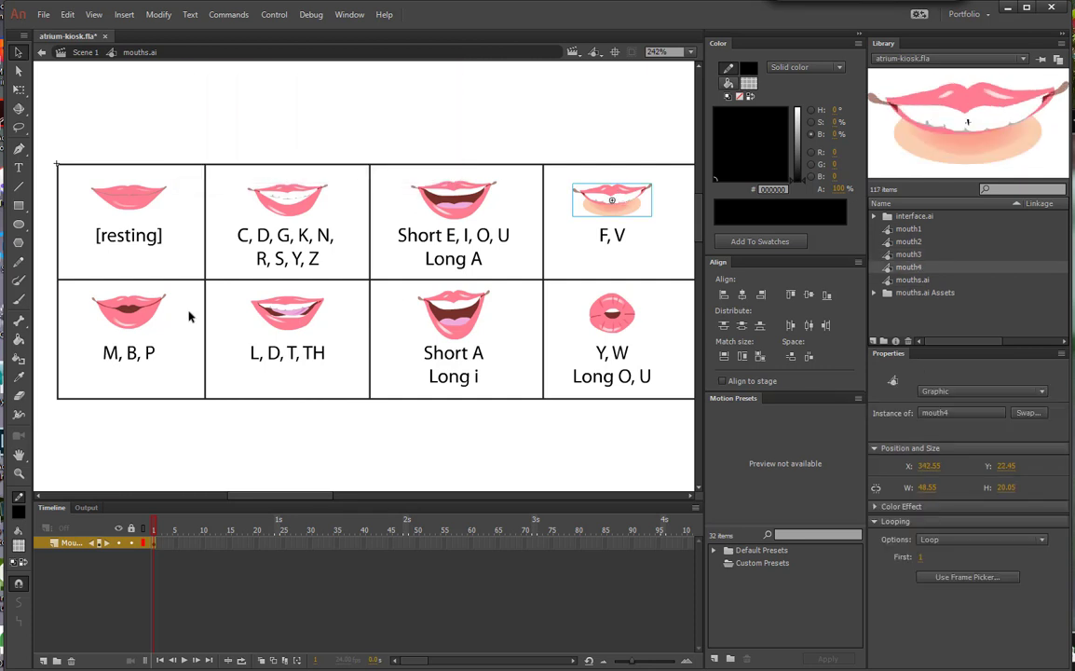
Step: Convert the M, B, P mouth and the L, D, T, TH mouth to graphic symbols named mouth5 and mouth6
{"action": "left_click", "coordinate": [142, 313]}
{"action": "key", "text": "F8"}
{"action": "type", "text": "mouth5"}
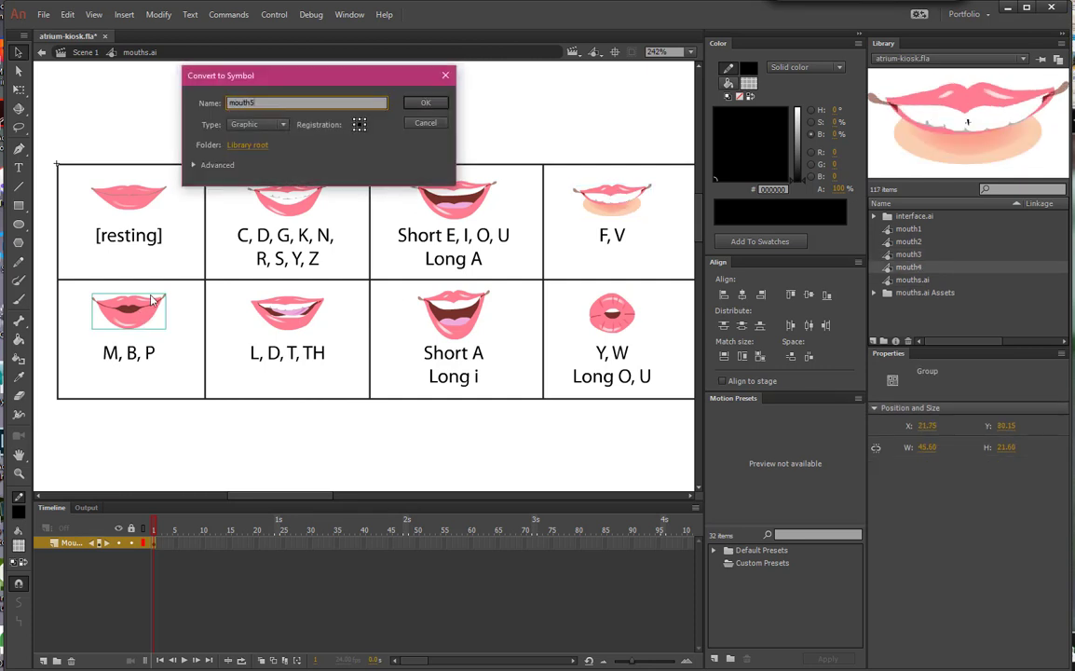
{"action": "key", "text": "Return"}
{"action": "left_click", "coordinate": [288, 309]}
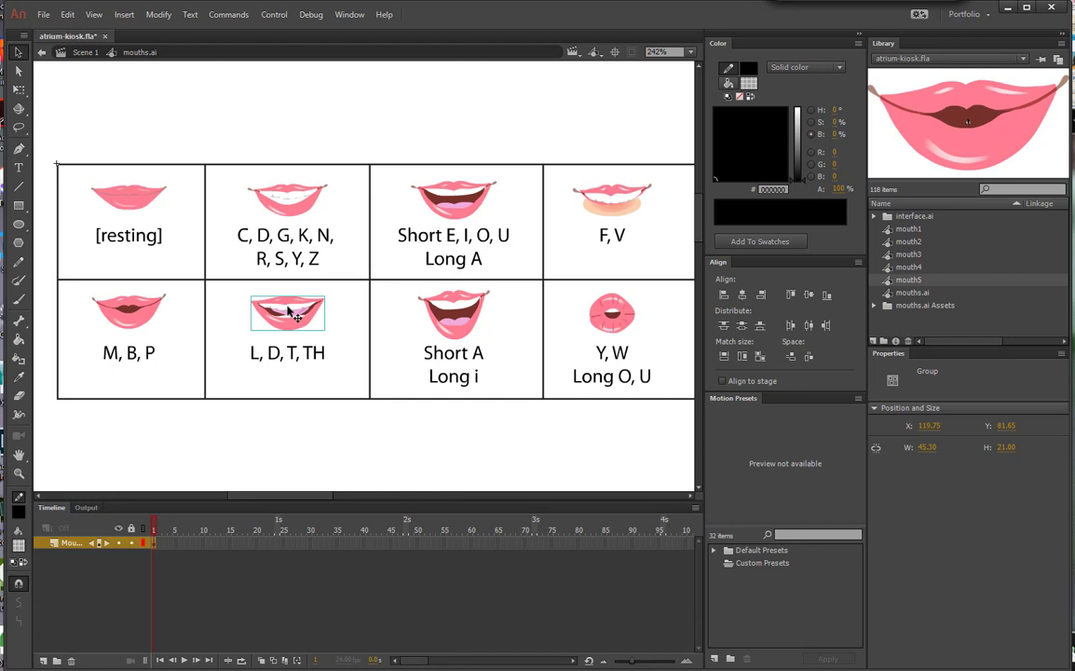
{"action": "key", "text": "F8"}
{"action": "type", "text": "mouth6"}
{"action": "key", "text": "Return"}
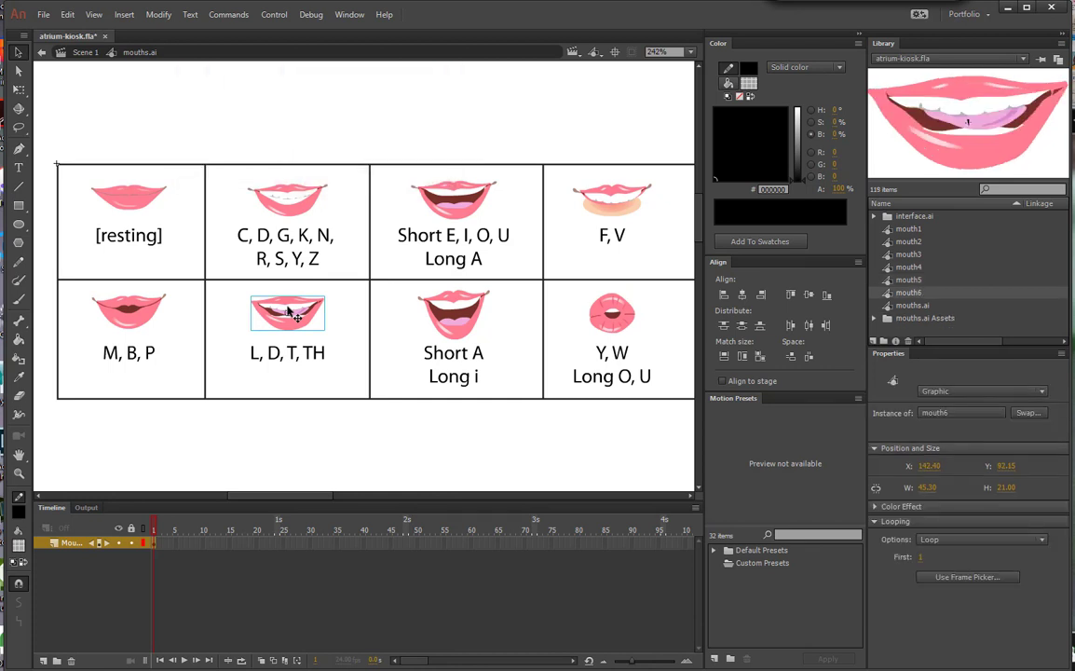
Step: Convert the Short A / Long i mouth and the Y, W / Long O, U mouth to graphic symbols named mouth7 and mouth8
{"action": "left_click", "coordinate": [448, 317]}
{"action": "key", "text": "F8"}
{"action": "type", "text": "mouth7"}
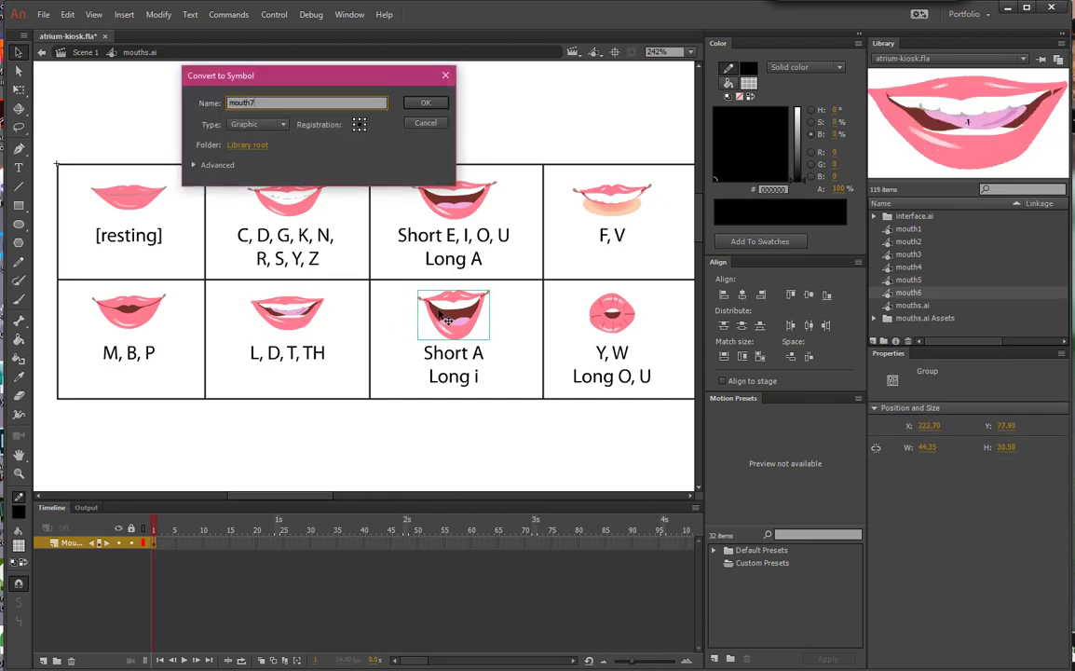
{"action": "key", "text": "Return"}
{"action": "left_click", "coordinate": [612, 315]}
{"action": "key", "text": "F8"}
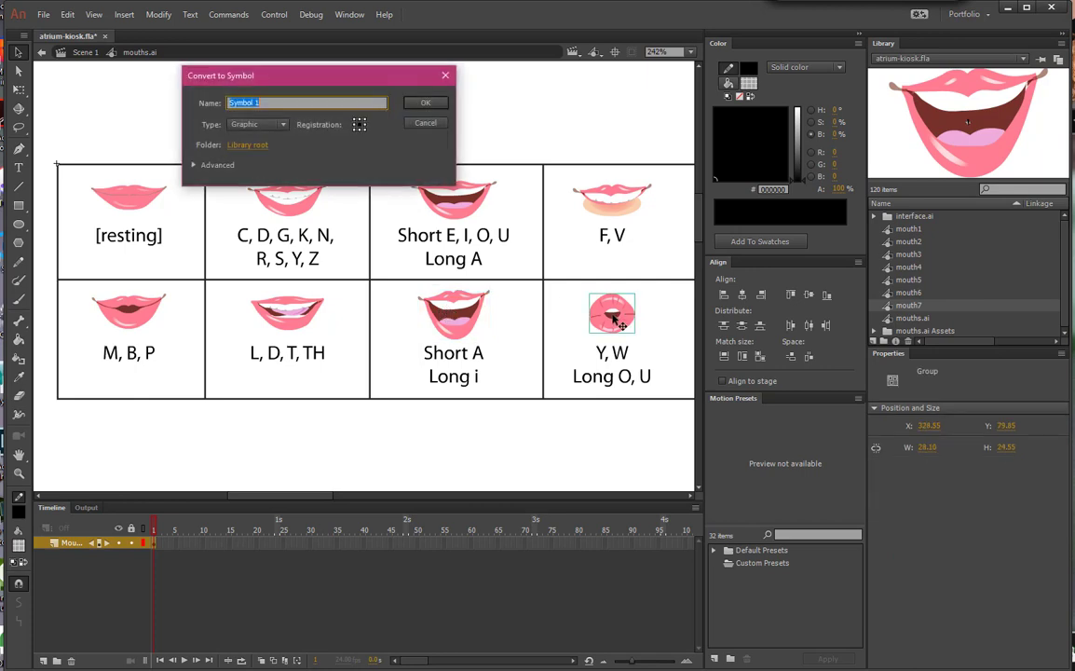
{"action": "type", "text": "mouth8"}
{"action": "key", "text": "Return"}
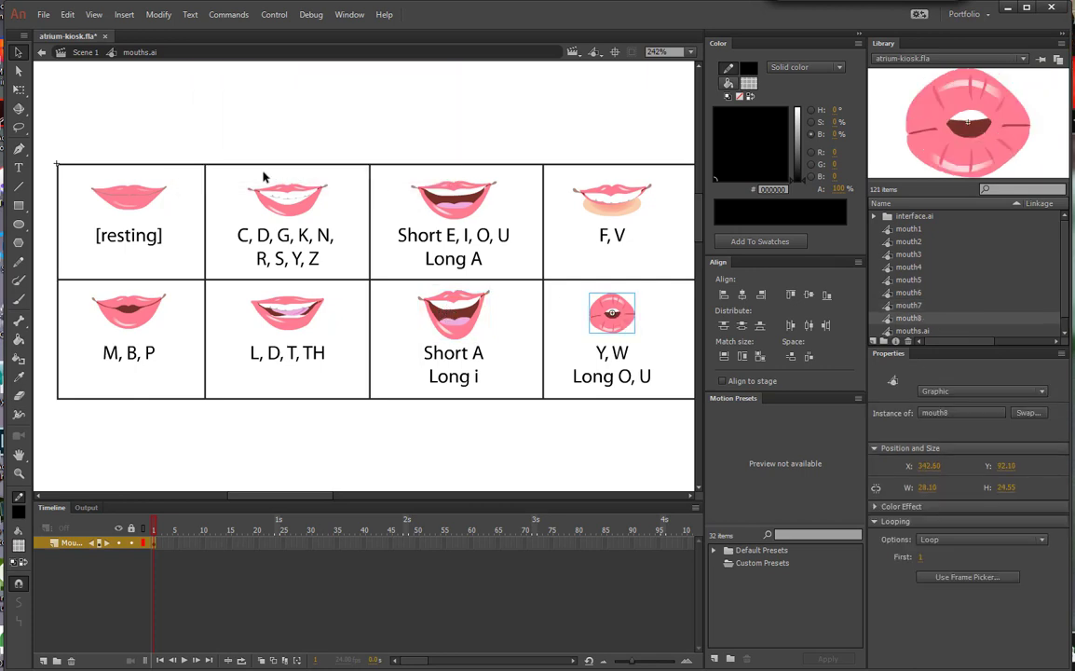
Step: Return to Scene 1 and add a new layer named mouth directly above the Girl layer
{"action": "left_click", "coordinate": [83, 53]}
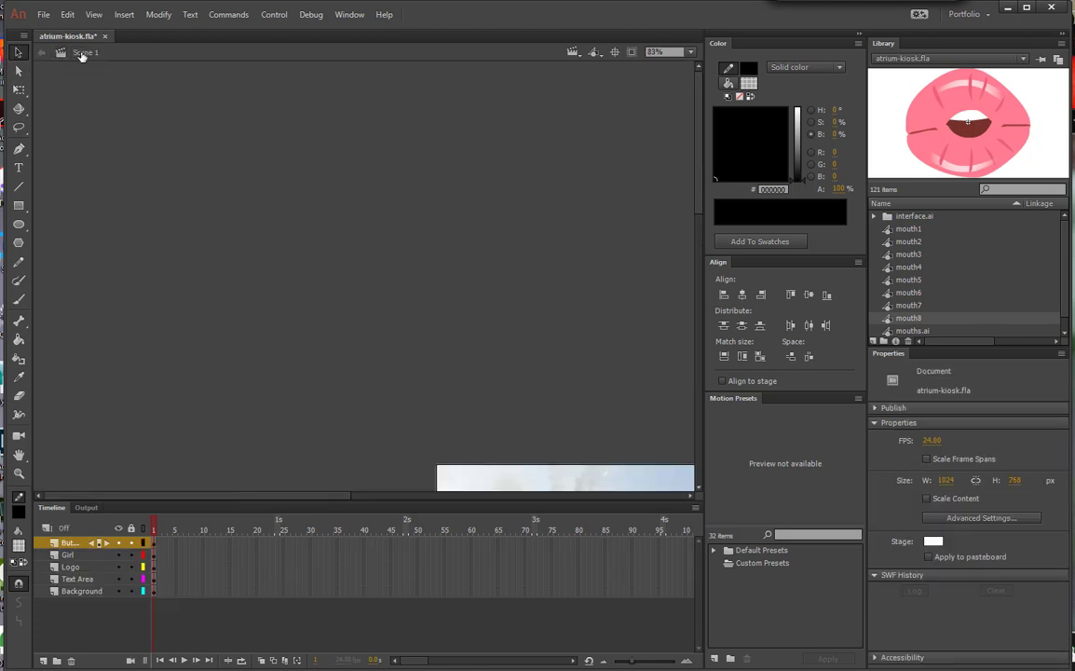
{"action": "left_click", "coordinate": [614, 54]}
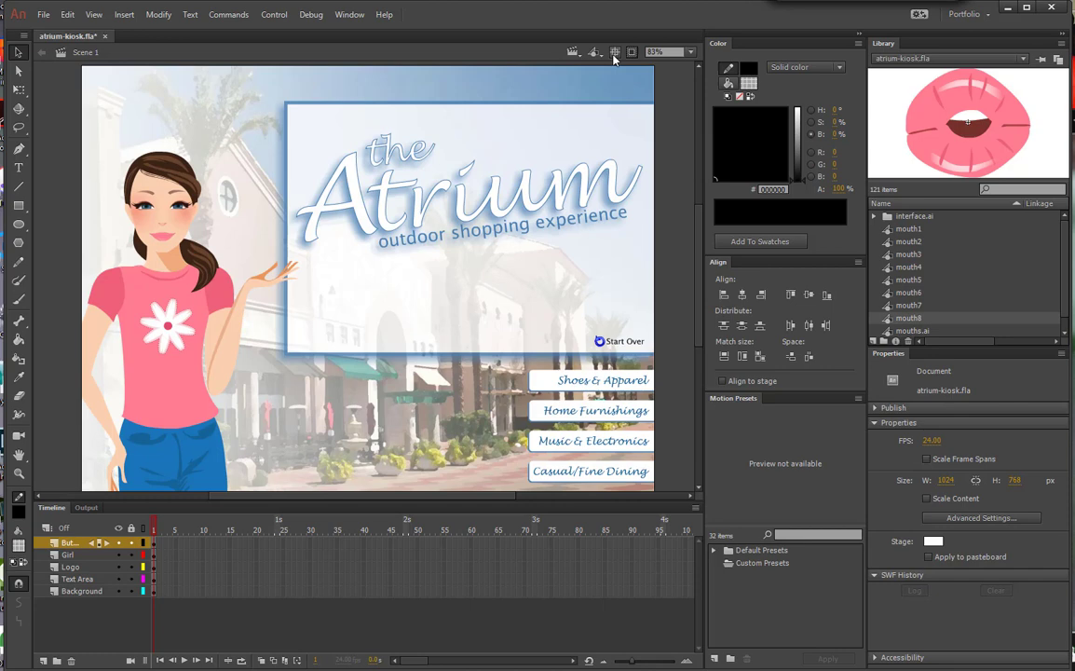
{"action": "left_click", "coordinate": [164, 241]}
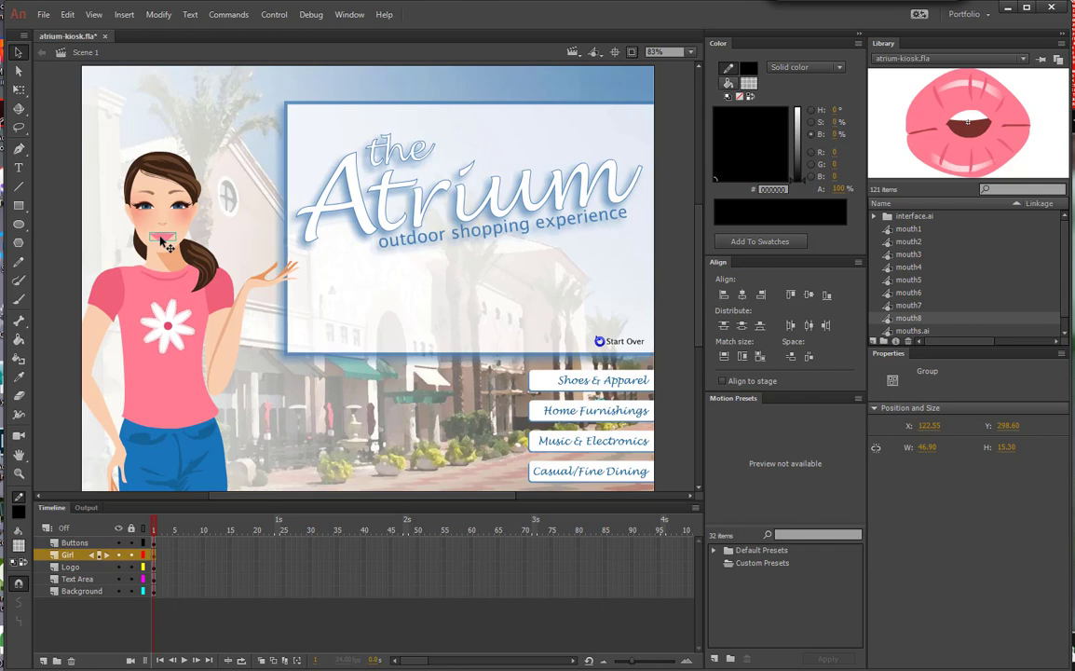
{"action": "left_click", "coordinate": [43, 661]}
{"action": "double_click", "coordinate": [78, 555]}
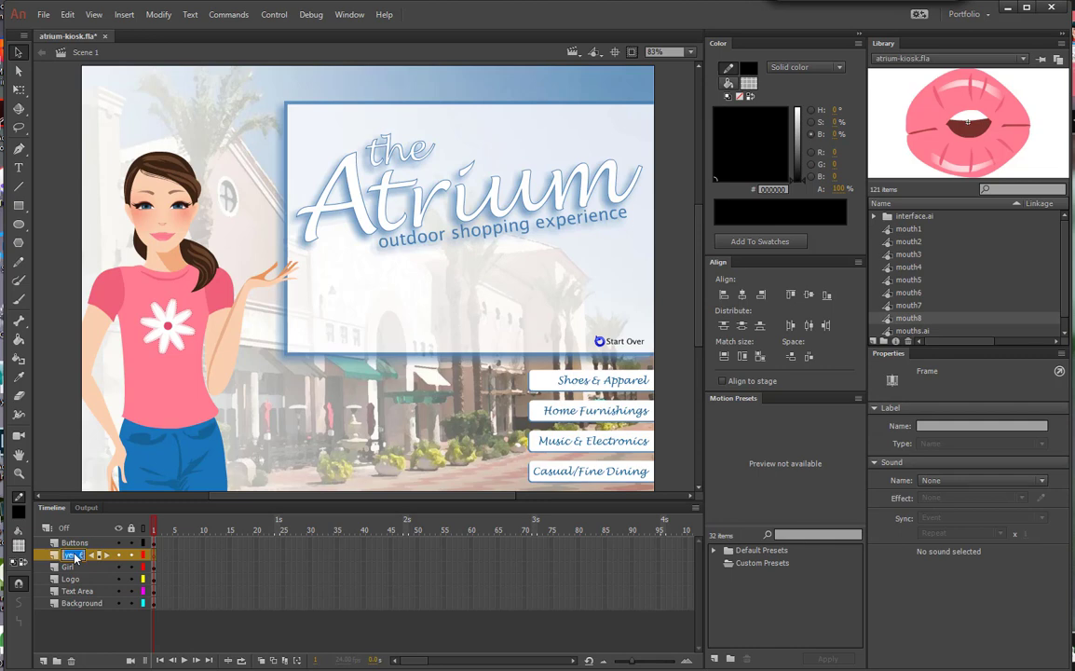
{"action": "type", "text": "mouth"}
{"action": "key", "text": "Return"}
Step: Place an instance of mouth1 on the mouth layer, aligned over the girl's original mouth
{"action": "key", "text": "z"}
{"action": "left_click_drag", "start_coordinate": [92, 190], "coordinate": [214, 240]}
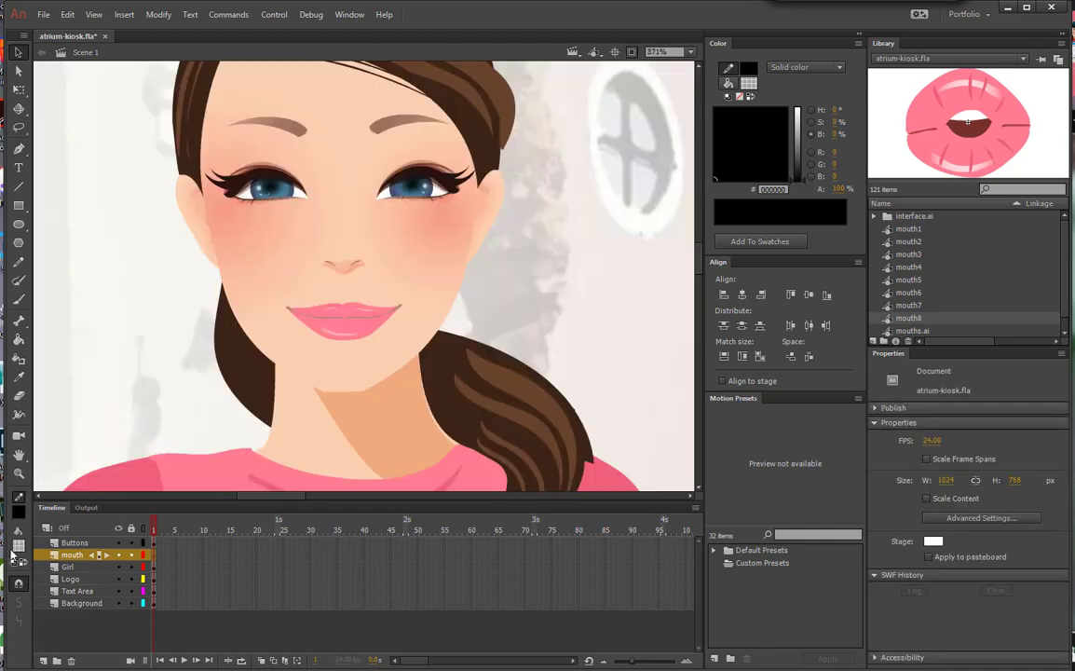
{"action": "left_click", "coordinate": [906, 232]}
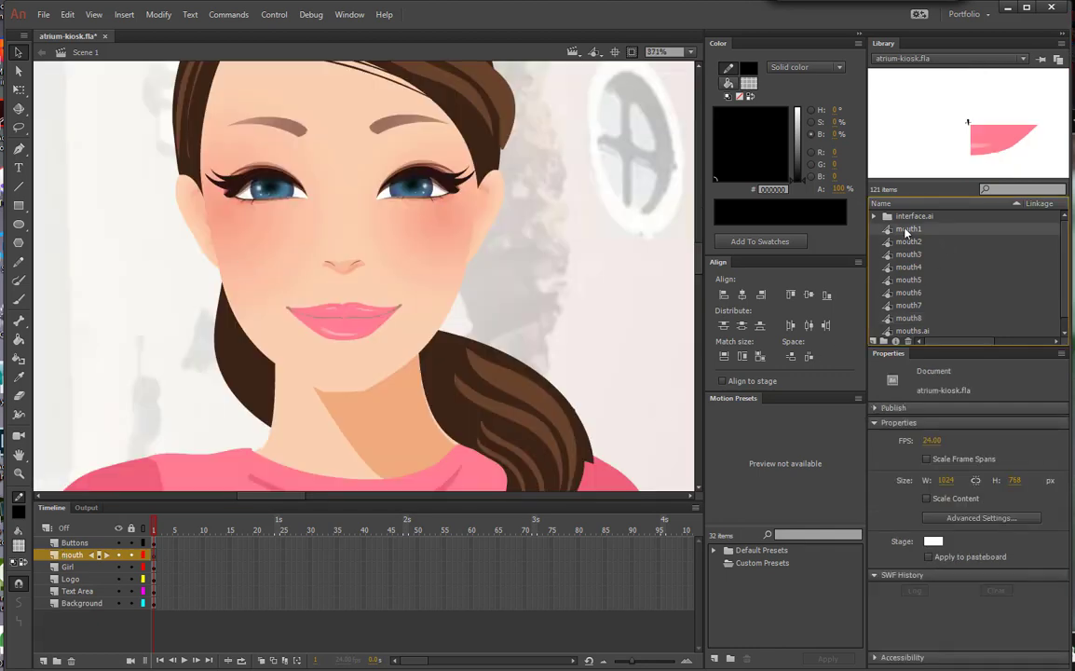
{"action": "left_click_drag", "start_coordinate": [906, 232], "coordinate": [511, 227]}
{"action": "left_click_drag", "start_coordinate": [341, 270], "coordinate": [351, 314]}
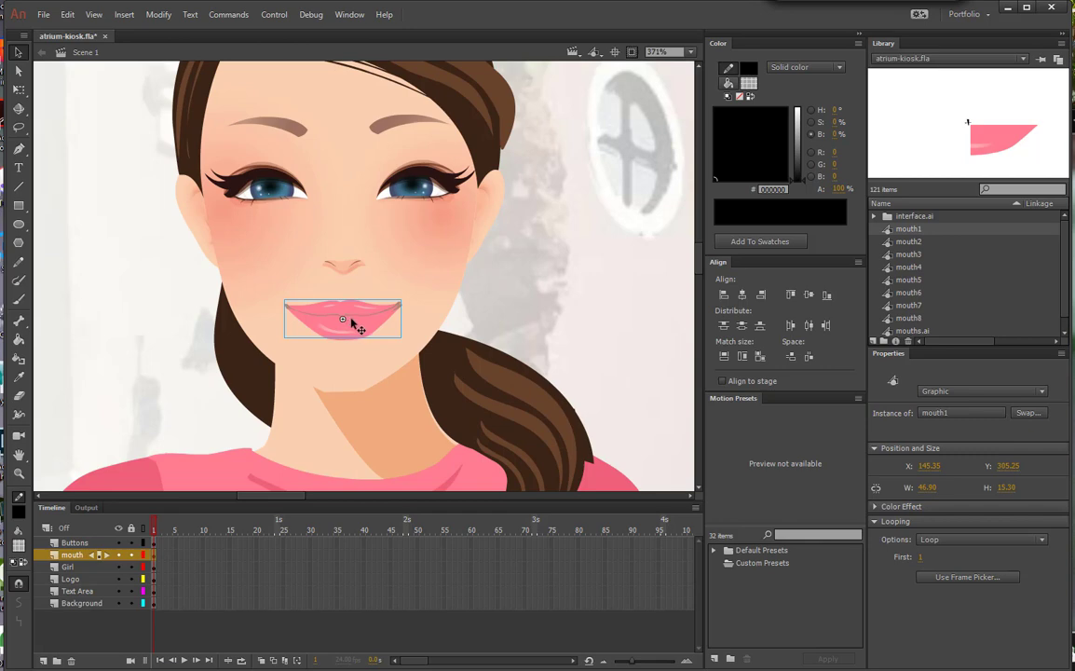
{"action": "left_click_drag", "start_coordinate": [348, 320], "coordinate": [357, 324]}
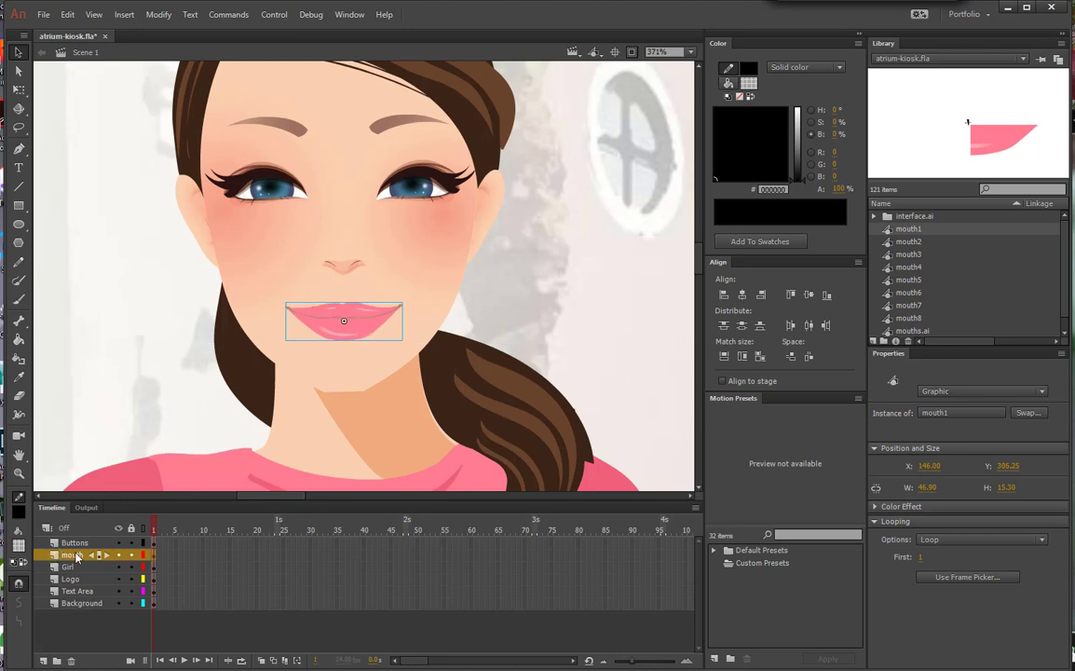
Step: Hide the mouth layer, delete the girl's original mouth from the Girl layer, and show the mouth layer again
{"action": "left_click", "coordinate": [118, 559]}
{"action": "left_click", "coordinate": [118, 557]}
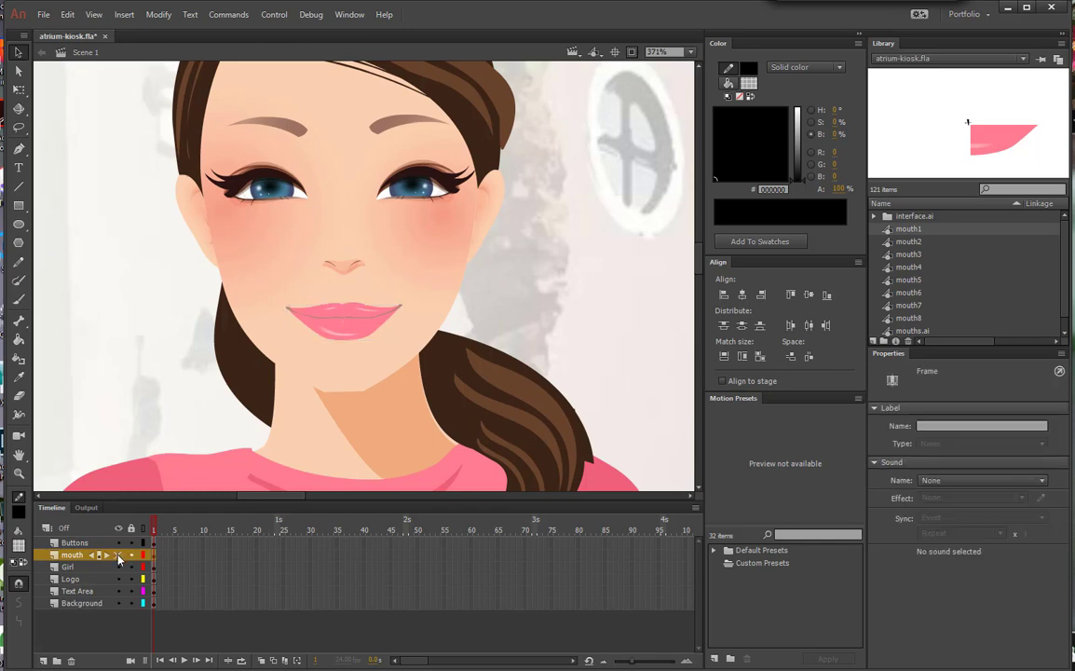
{"action": "left_click", "coordinate": [342, 333]}
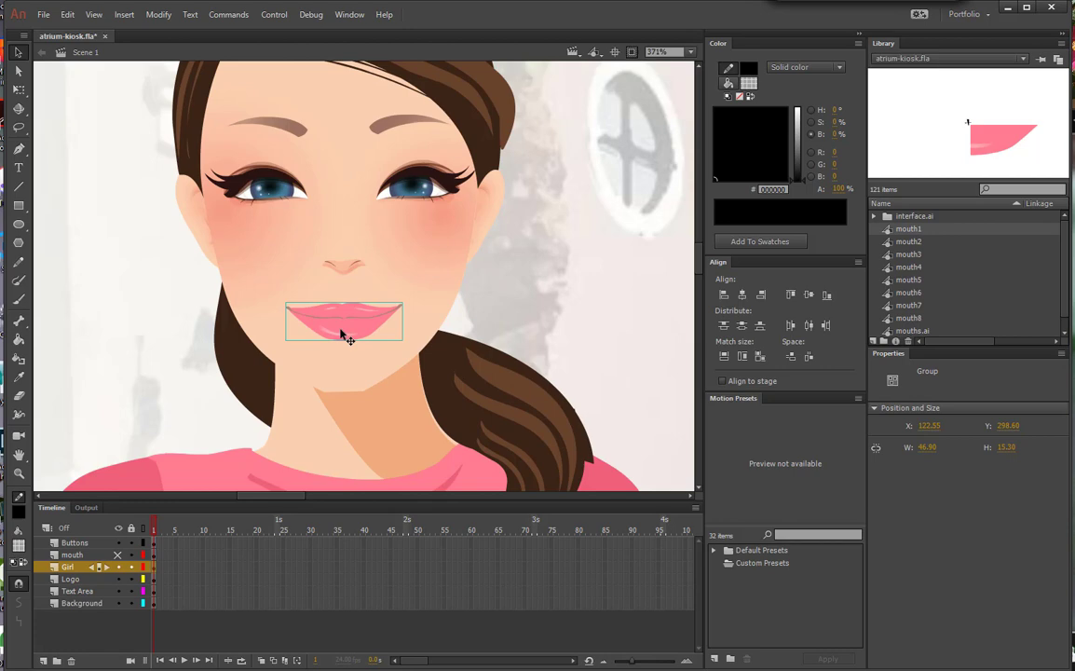
{"action": "key", "text": "Delete"}
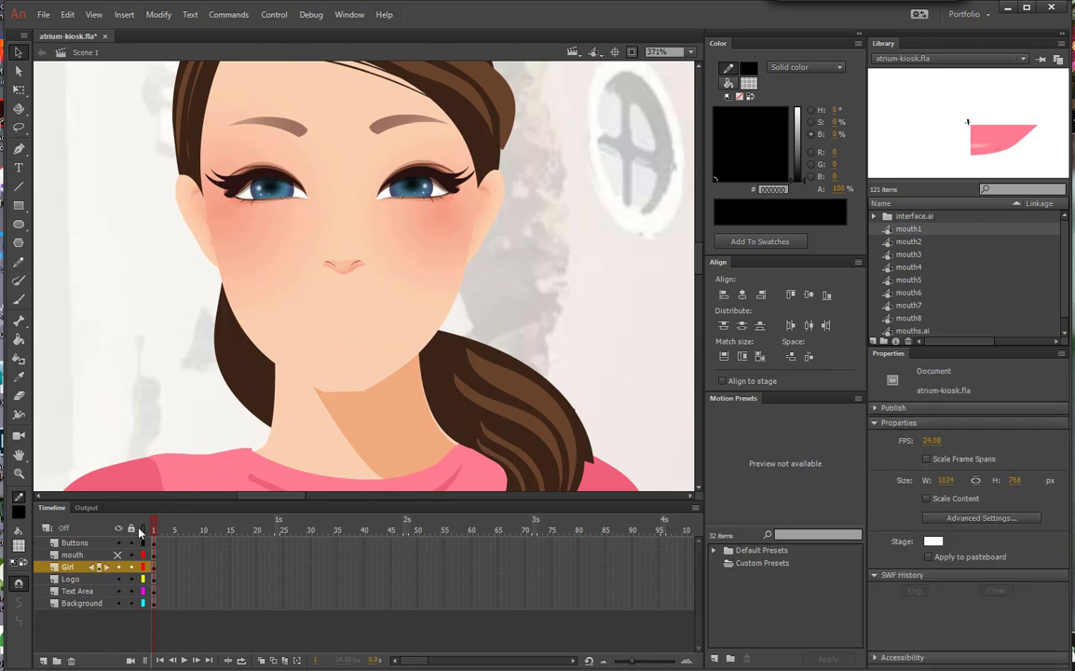
{"action": "left_click", "coordinate": [117, 555]}
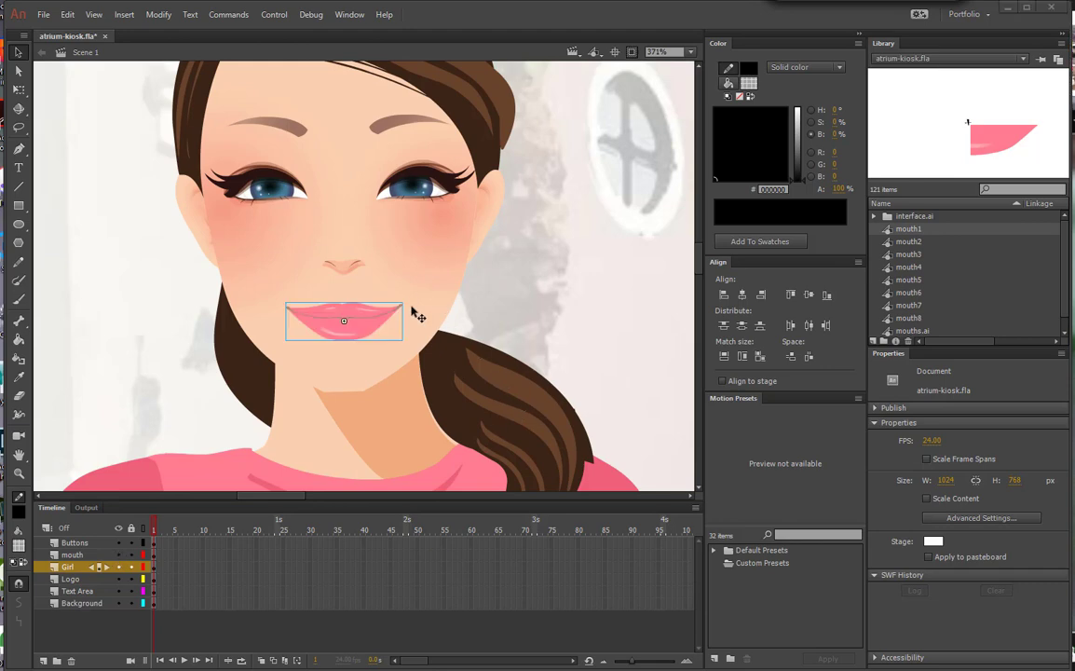
Step: Examine the interface from the girl's face across the Atrium logo to the Start Over button
{"action": "left_click", "coordinate": [18, 456]}
{"action": "left_click_drag", "start_coordinate": [468, 325], "coordinate": [241, 350]}
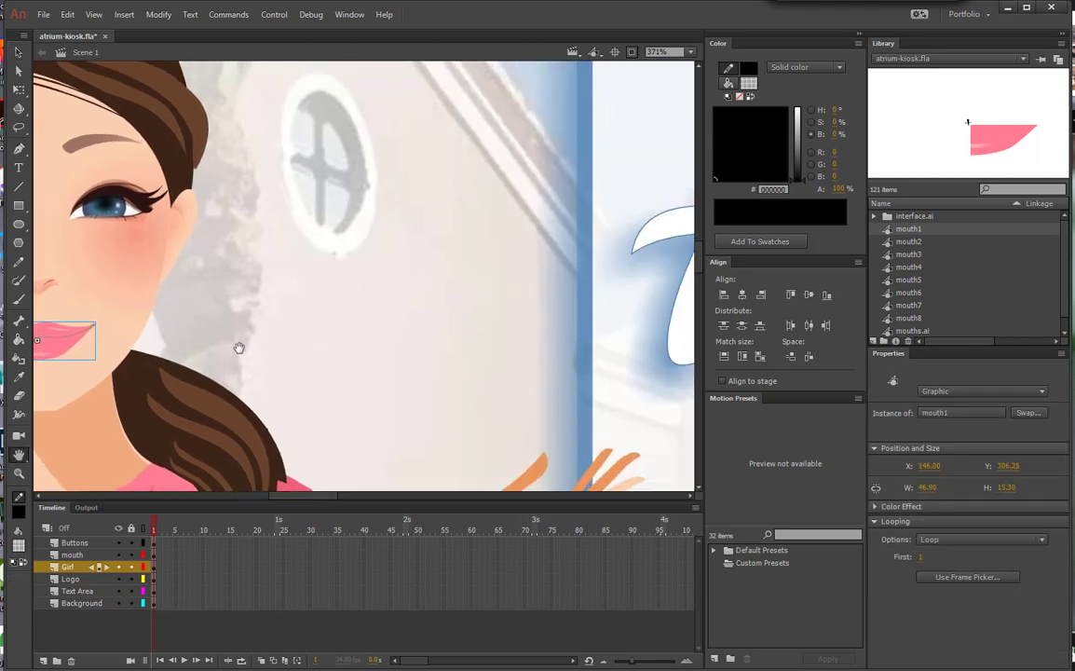
{"action": "left_click_drag", "start_coordinate": [614, 363], "coordinate": [338, 296]}
{"action": "left_click_drag", "start_coordinate": [650, 355], "coordinate": [355, 314]}
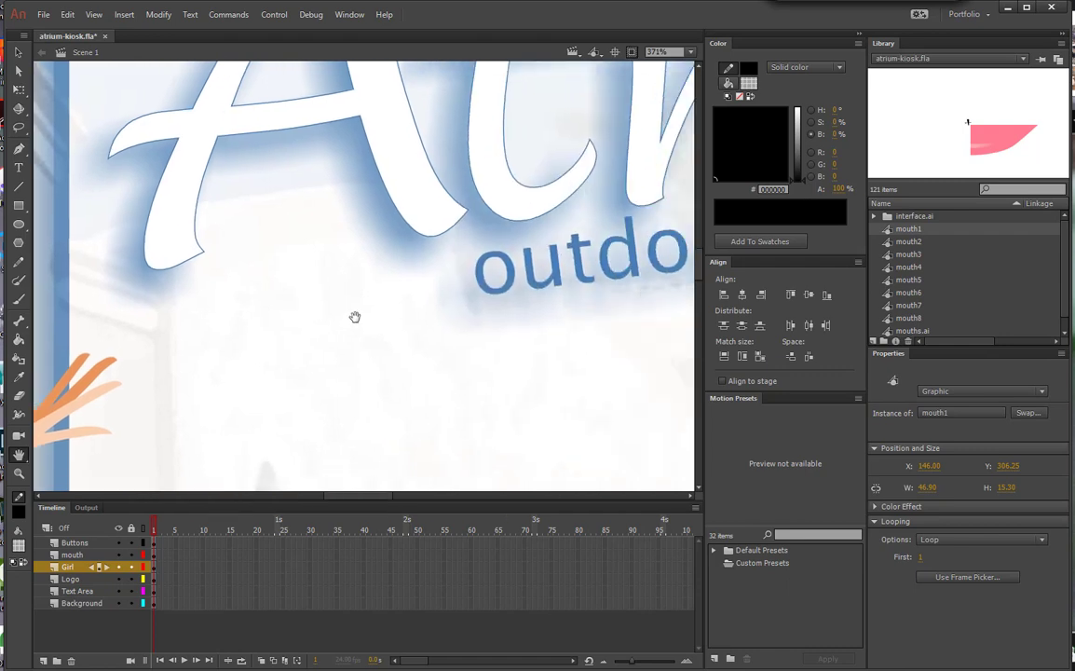
{"action": "left_click_drag", "start_coordinate": [624, 373], "coordinate": [412, 389]}
{"action": "left_click_drag", "start_coordinate": [518, 381], "coordinate": [312, 367]}
{"action": "left_click_drag", "start_coordinate": [475, 363], "coordinate": [396, 342]}
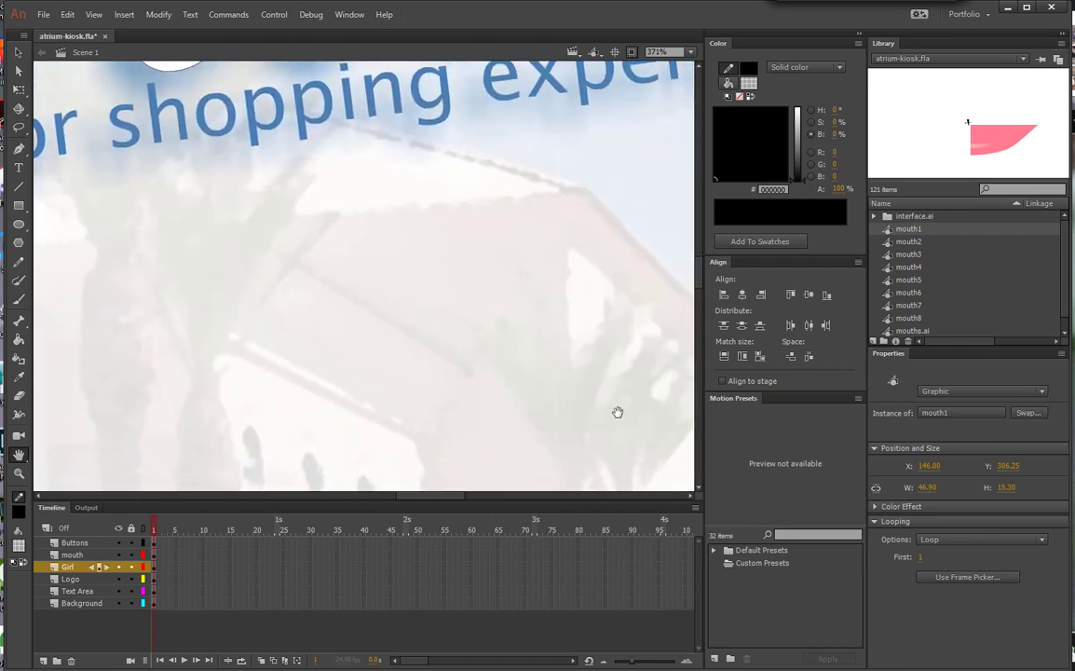
{"action": "left_click_drag", "start_coordinate": [620, 412], "coordinate": [316, 313]}
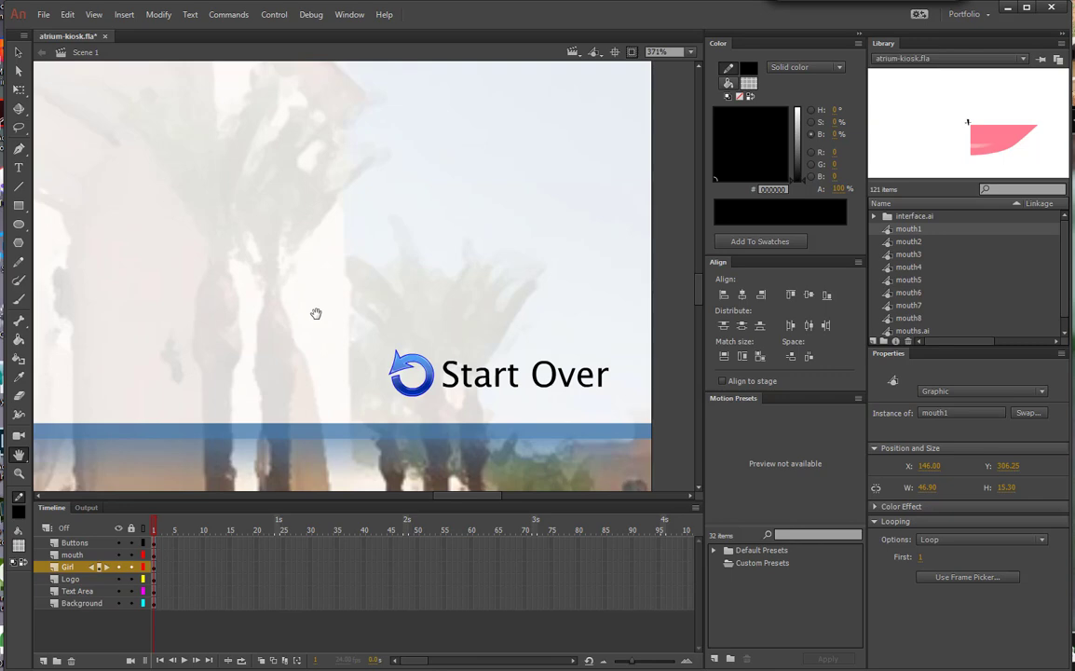
Step: Convert the Start Over group on the Buttons layer into a Button symbol named start_over
{"action": "key", "text": "v"}
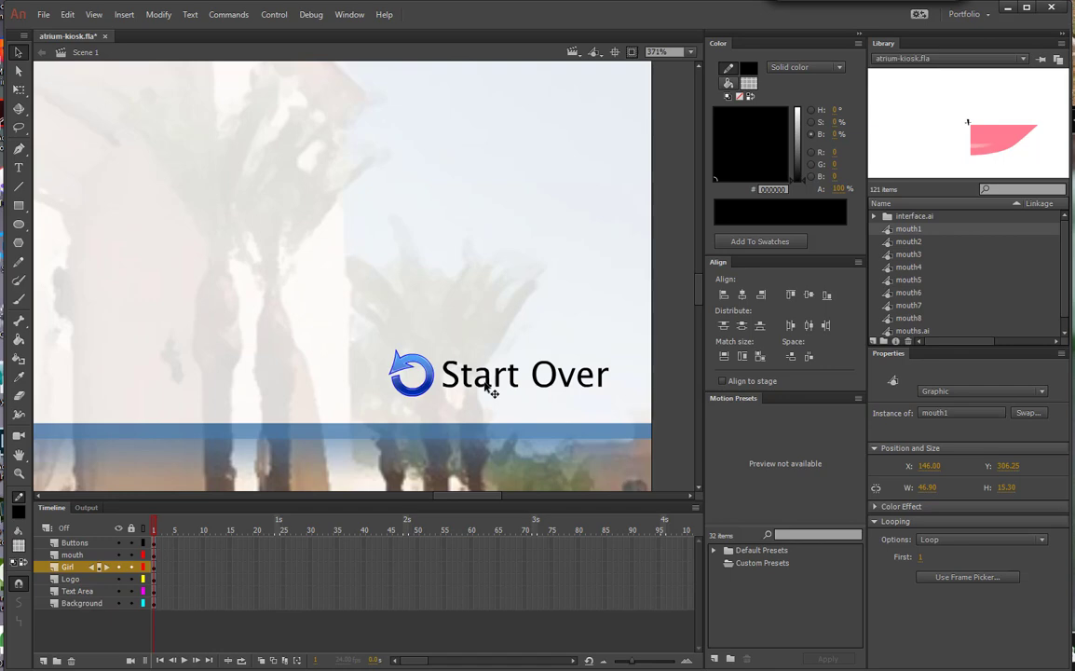
{"action": "left_click", "coordinate": [492, 391]}
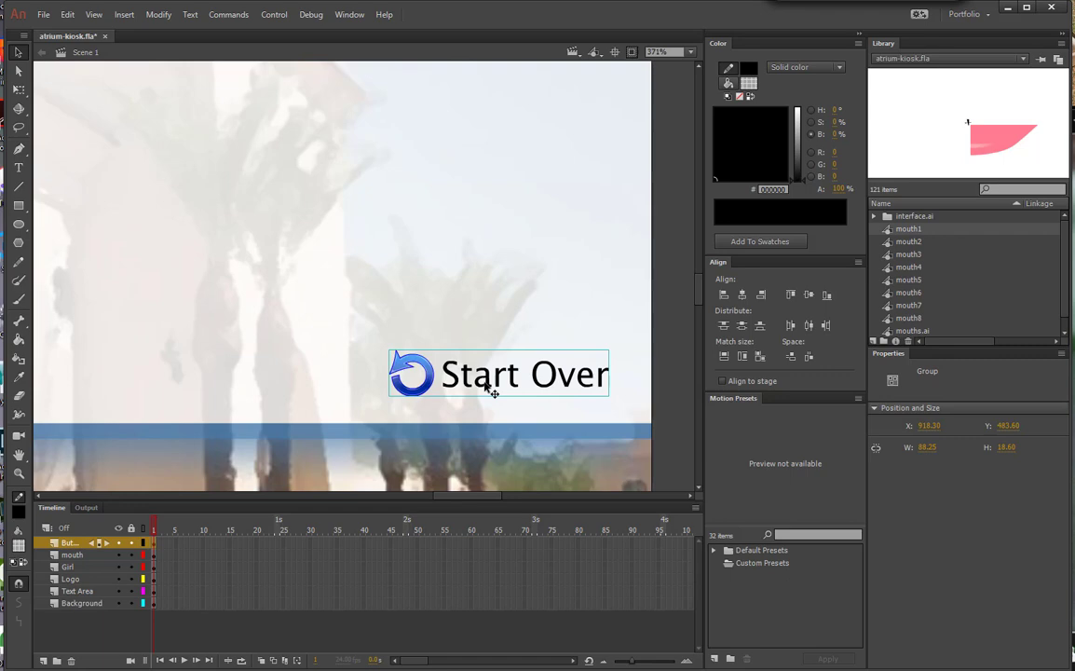
{"action": "key", "text": "F8"}
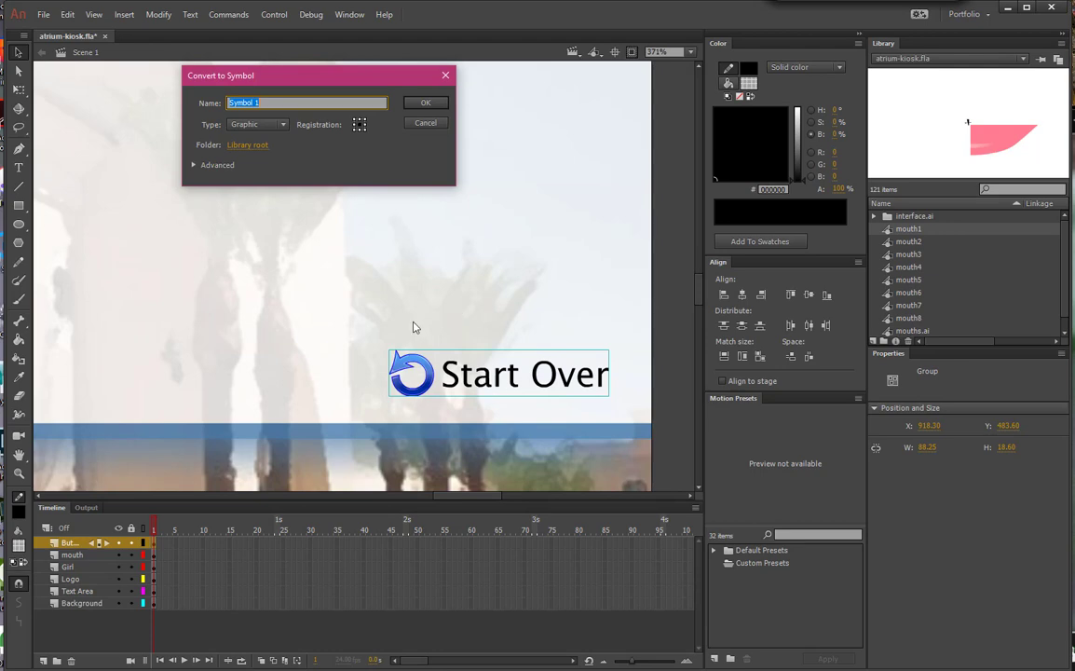
{"action": "type", "text": "start_over"}
{"action": "left_click", "coordinate": [275, 123]}
{"action": "left_click", "coordinate": [270, 155]}
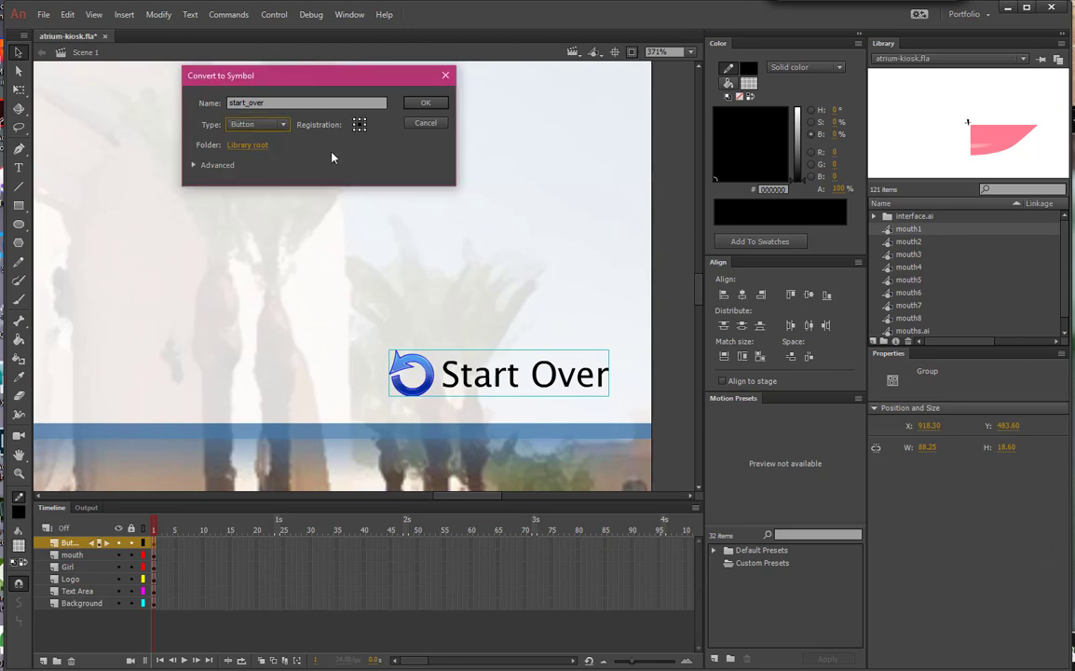
{"action": "left_click", "coordinate": [429, 103]}
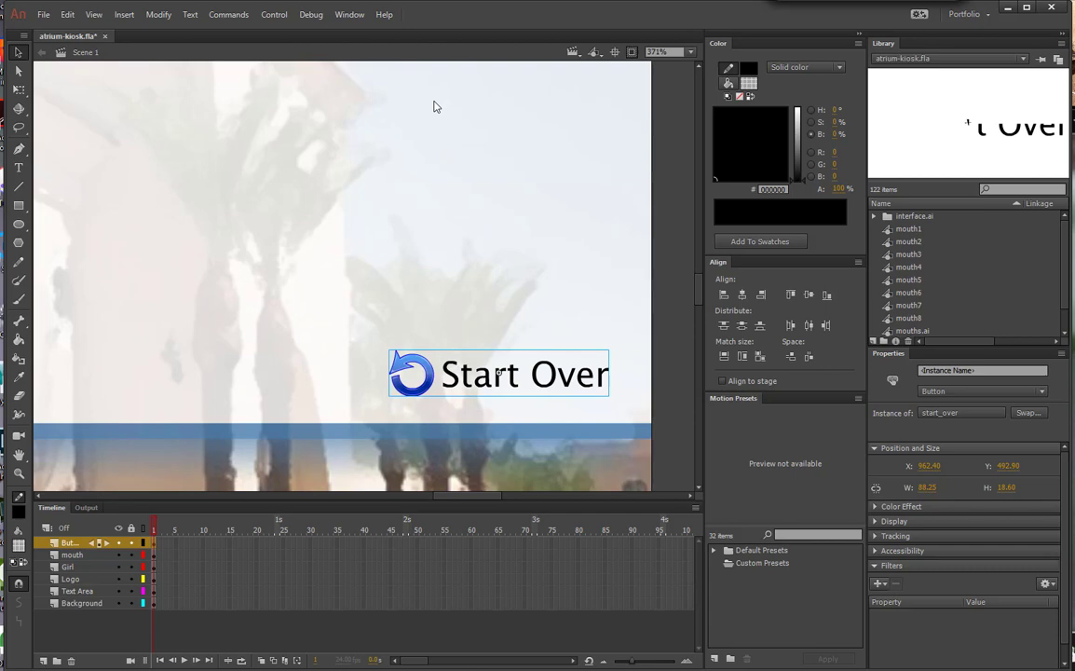
Step: Open the start_over symbol for editing in place and insert a keyframe on its Over frame
{"action": "double_click", "coordinate": [419, 377]}
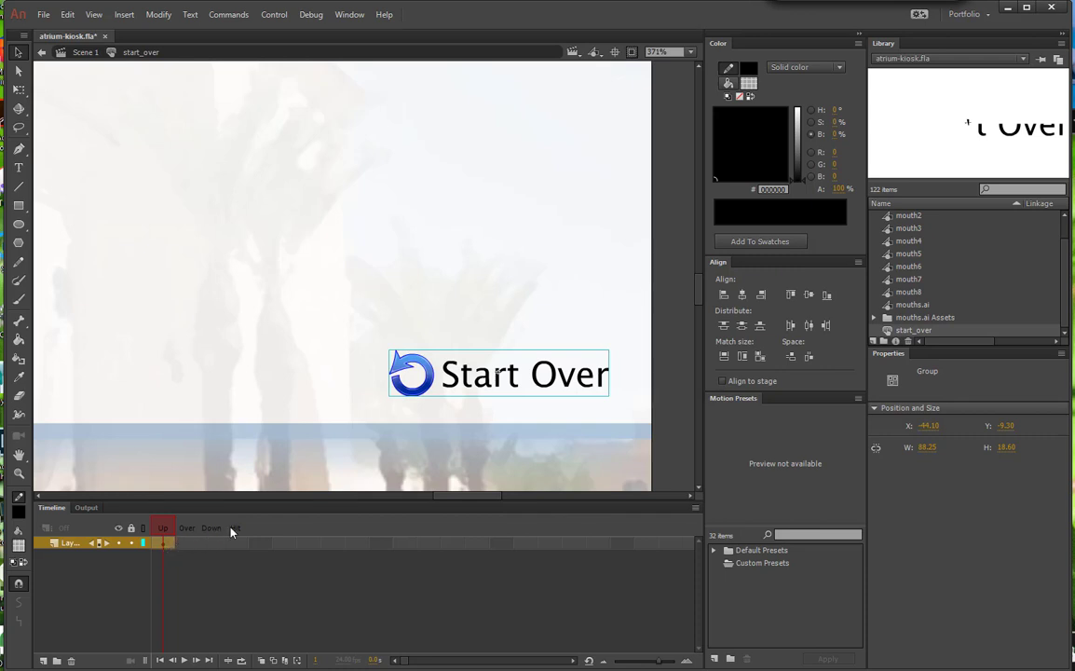
{"action": "right_click", "coordinate": [184, 547]}
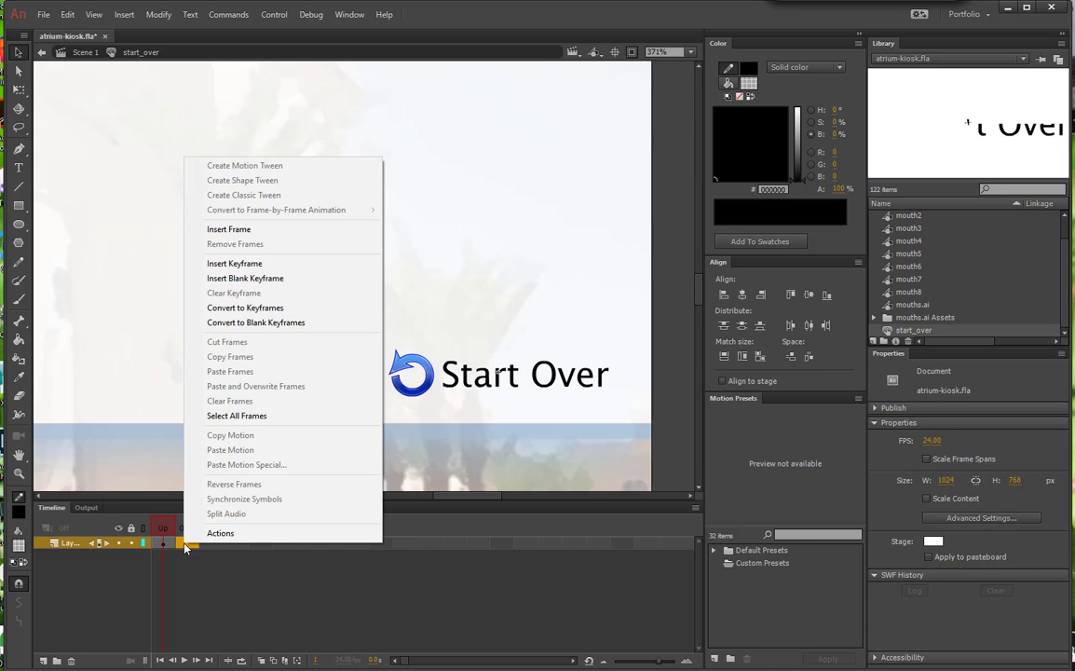
{"action": "left_click", "coordinate": [234, 262]}
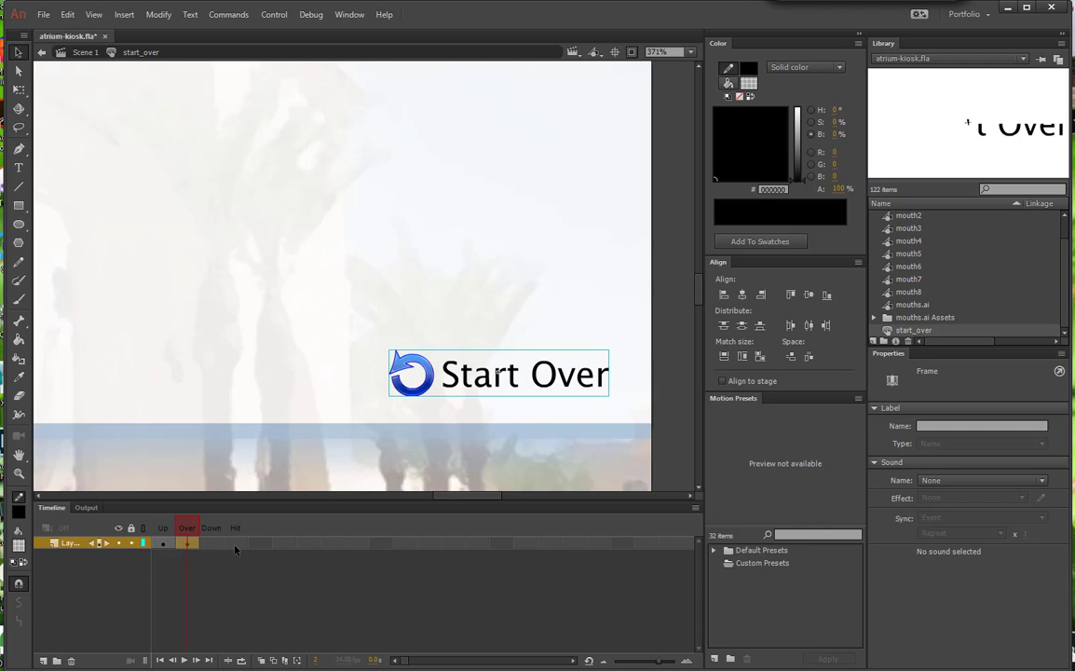
Step: Recolour the Start Over text in the Over state to blue #0033FF inside its nested groups, and return to Scene 1
{"action": "double_click", "coordinate": [456, 382]}
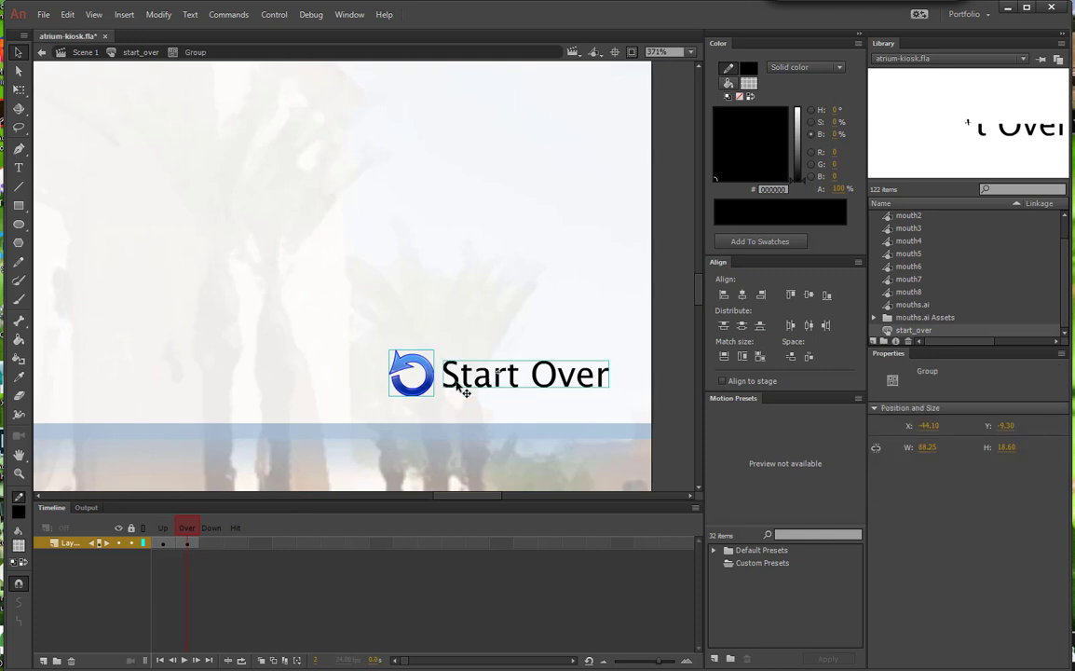
{"action": "double_click", "coordinate": [458, 382]}
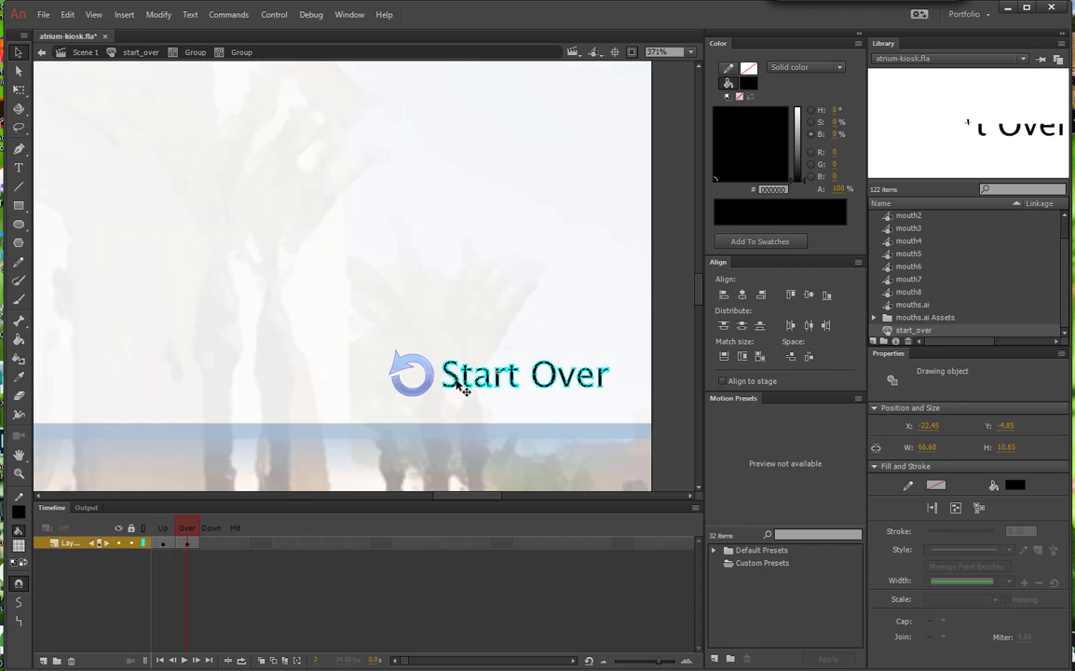
{"action": "left_click", "coordinate": [1015, 485]}
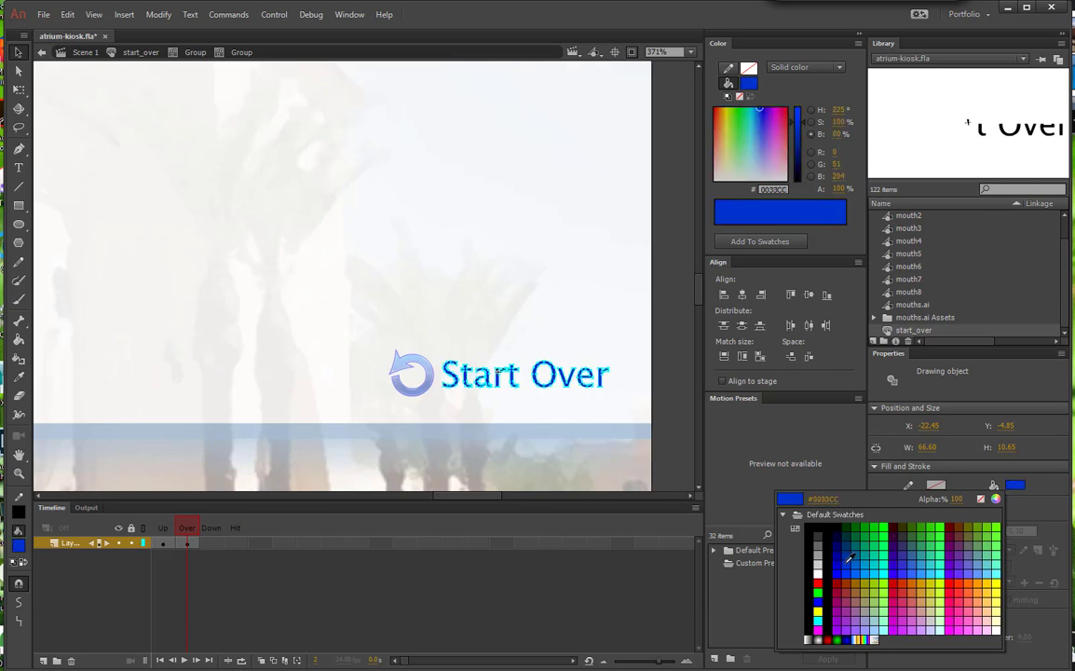
{"action": "left_click", "coordinate": [849, 564]}
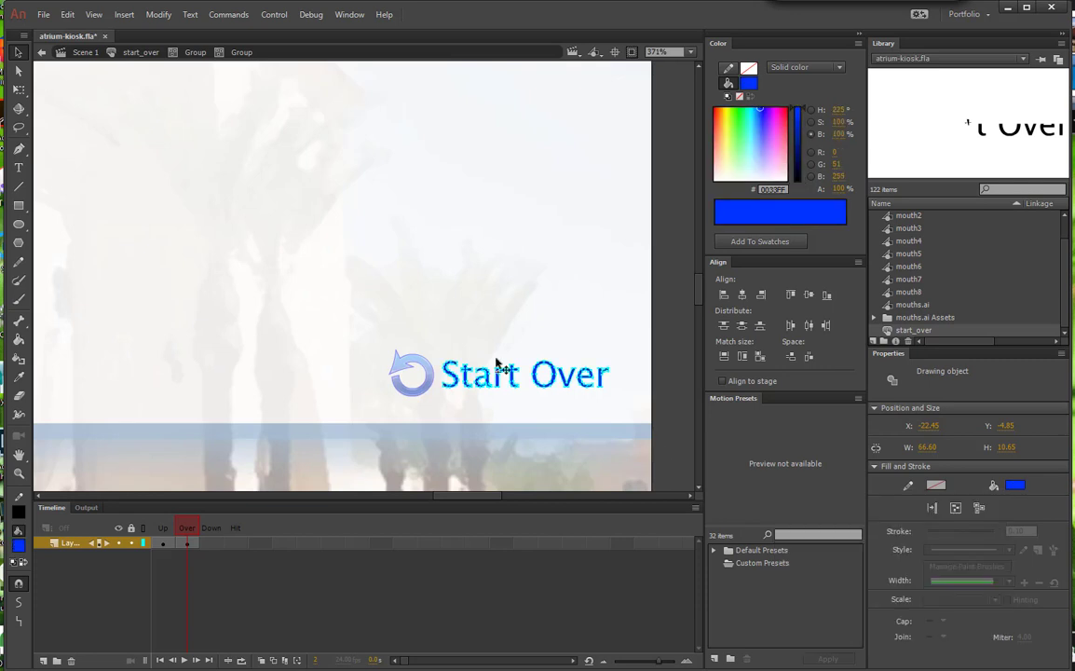
{"action": "left_click", "coordinate": [81, 53]}
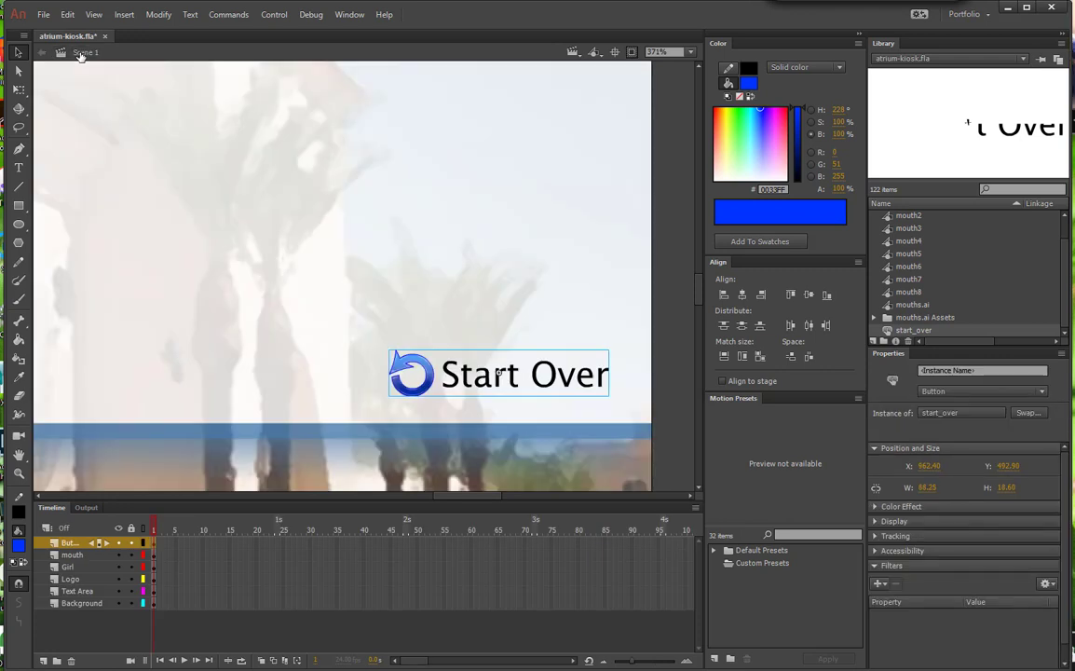
Step: Use Enable Simple Buttons to preview the start_over button's rollover on the stage
{"action": "left_click", "coordinate": [272, 14]}
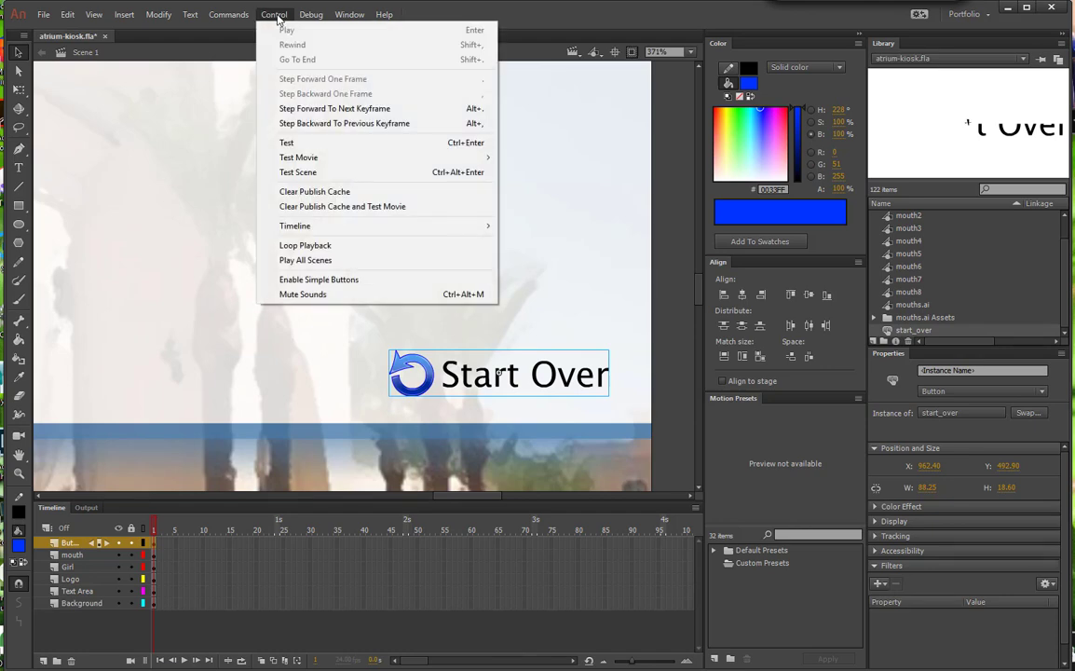
{"action": "left_click", "coordinate": [315, 281]}
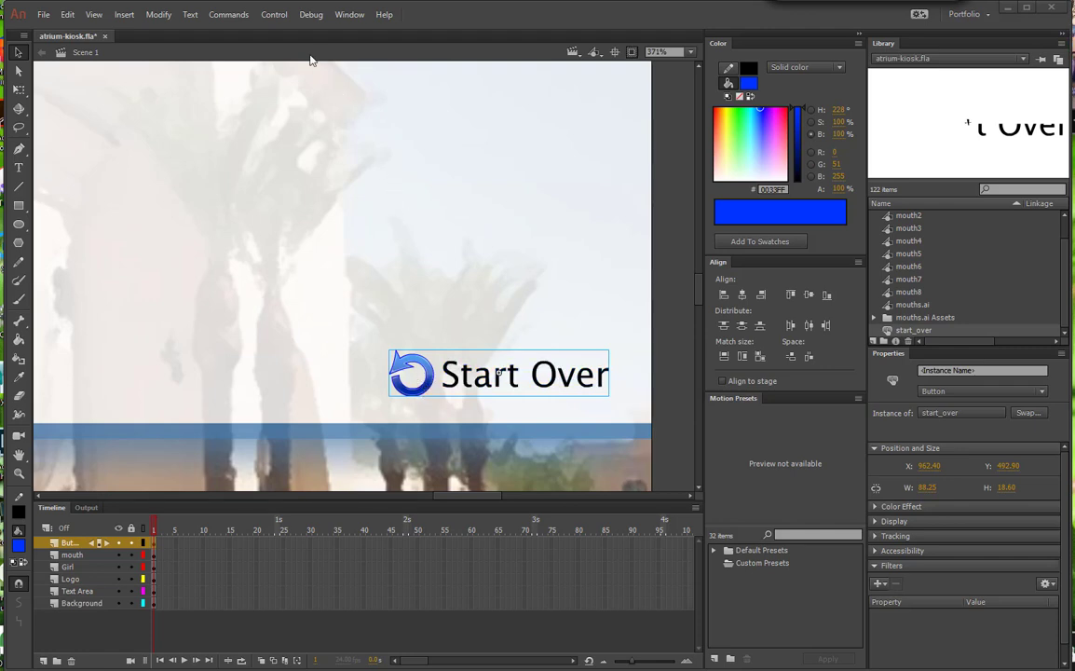
{"action": "left_click", "coordinate": [274, 14]}
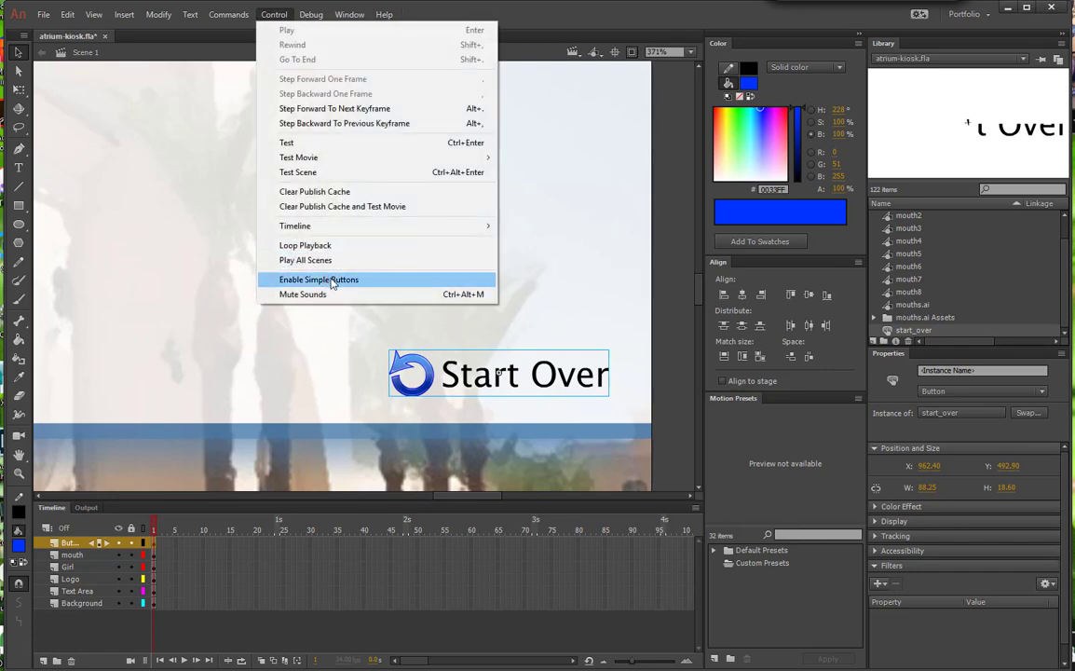
{"action": "left_click", "coordinate": [372, 326]}
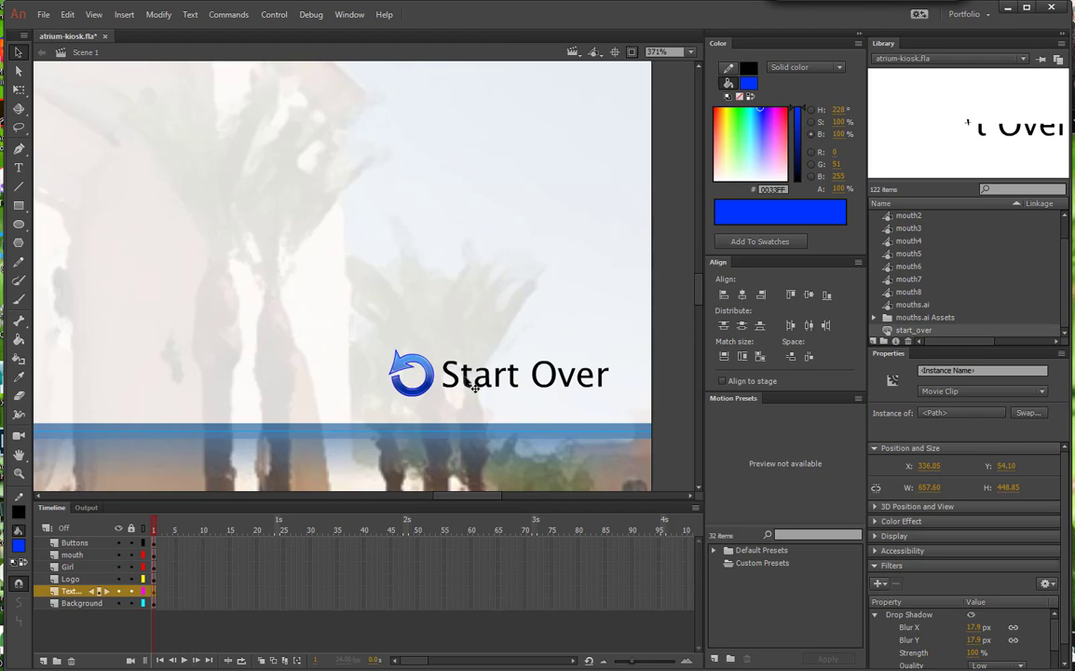
Step: Reopen the start_over symbol for editing and insert a keyframe on its Hit frame
{"action": "double_click", "coordinate": [475, 386]}
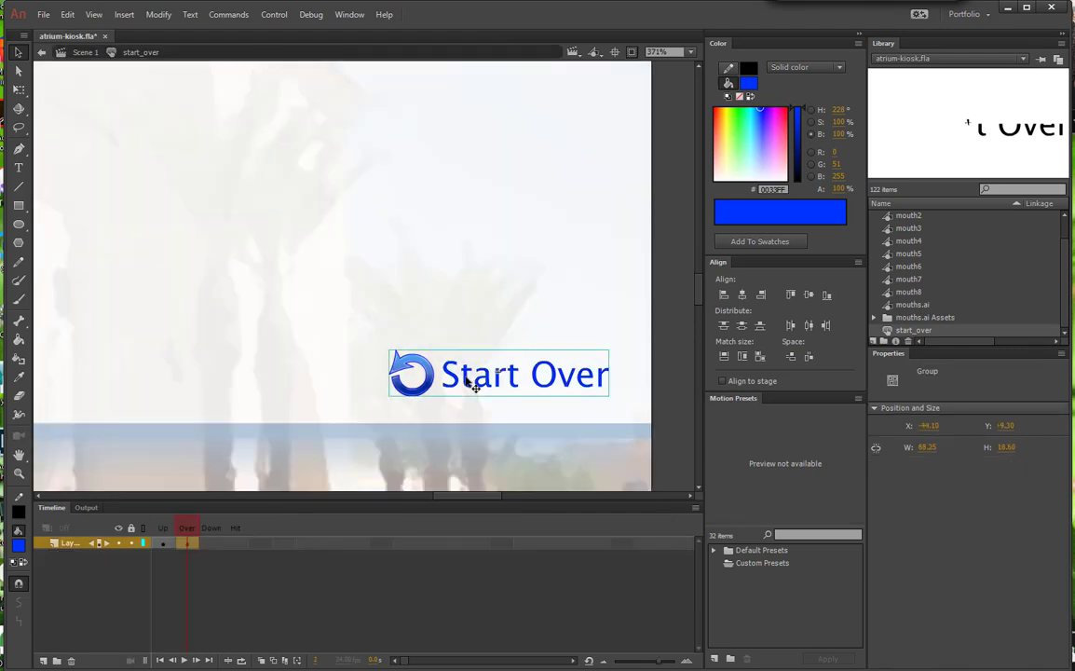
{"action": "left_click", "coordinate": [237, 545]}
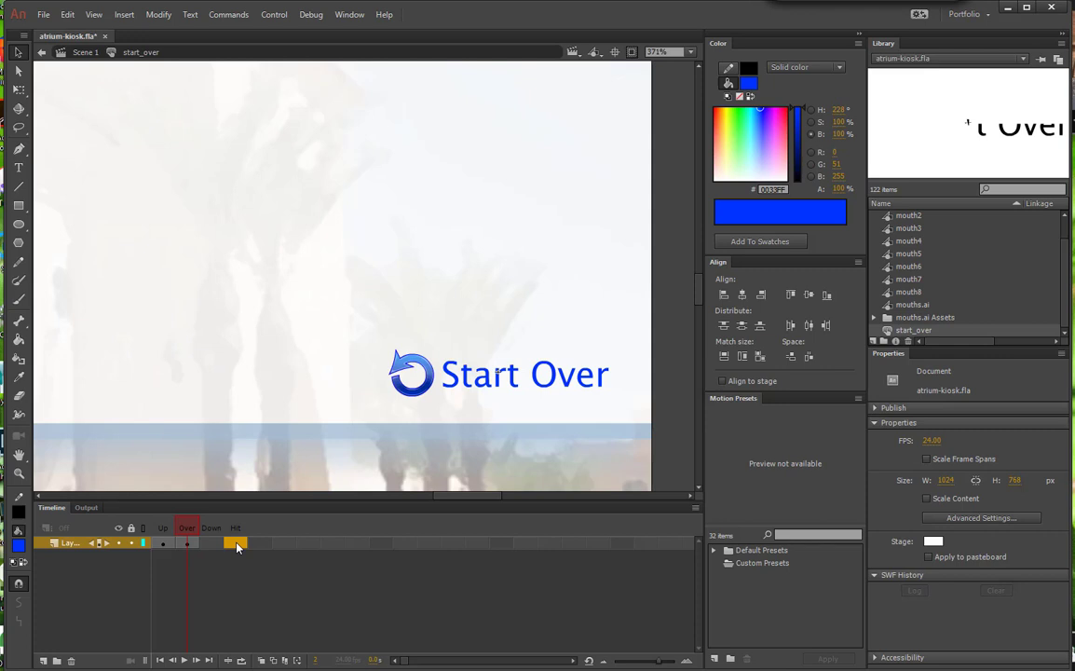
{"action": "key", "text": "F6"}
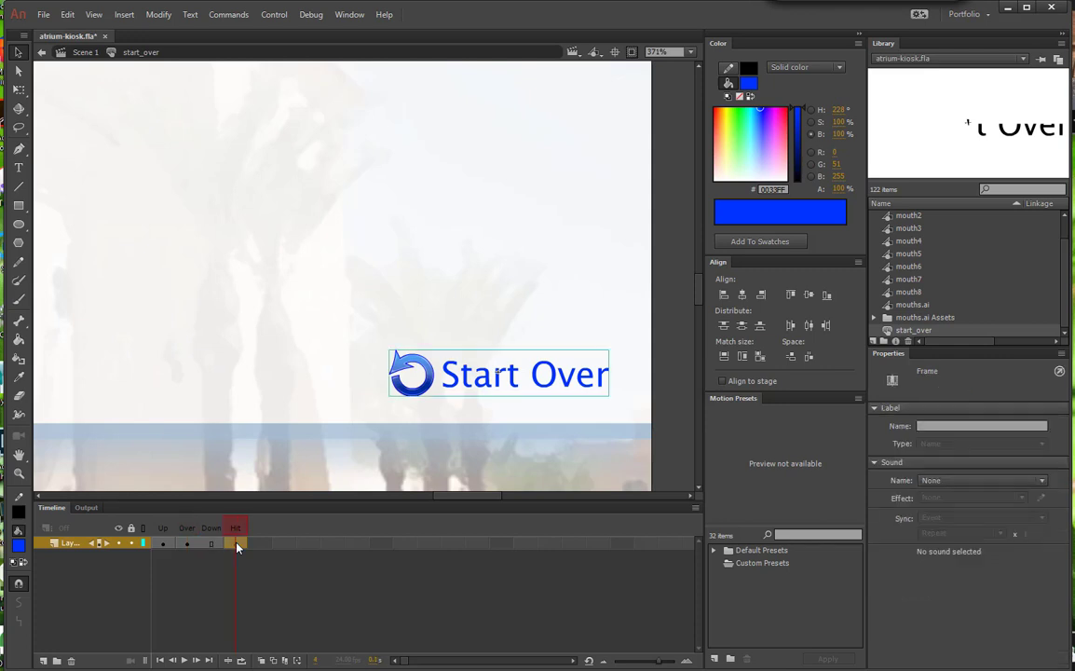
Step: Draw a strokeless #CC3300 rectangle slightly larger than the Start Over artwork on the Hit frame, and return to Scene 1
{"action": "left_click", "coordinate": [21, 207]}
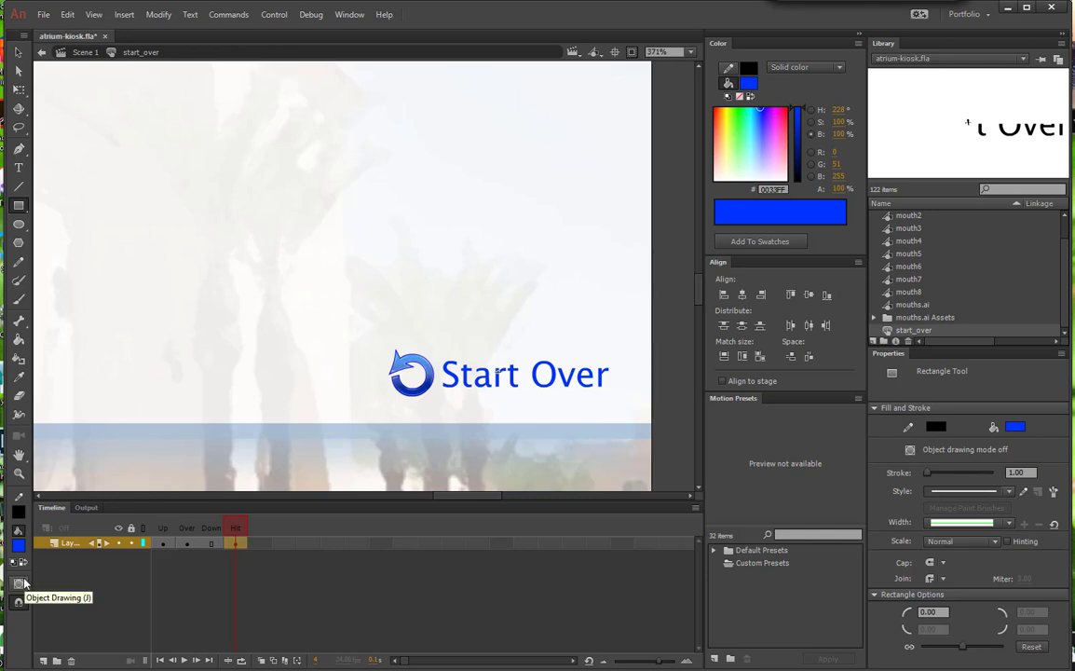
{"action": "left_click", "coordinate": [935, 426]}
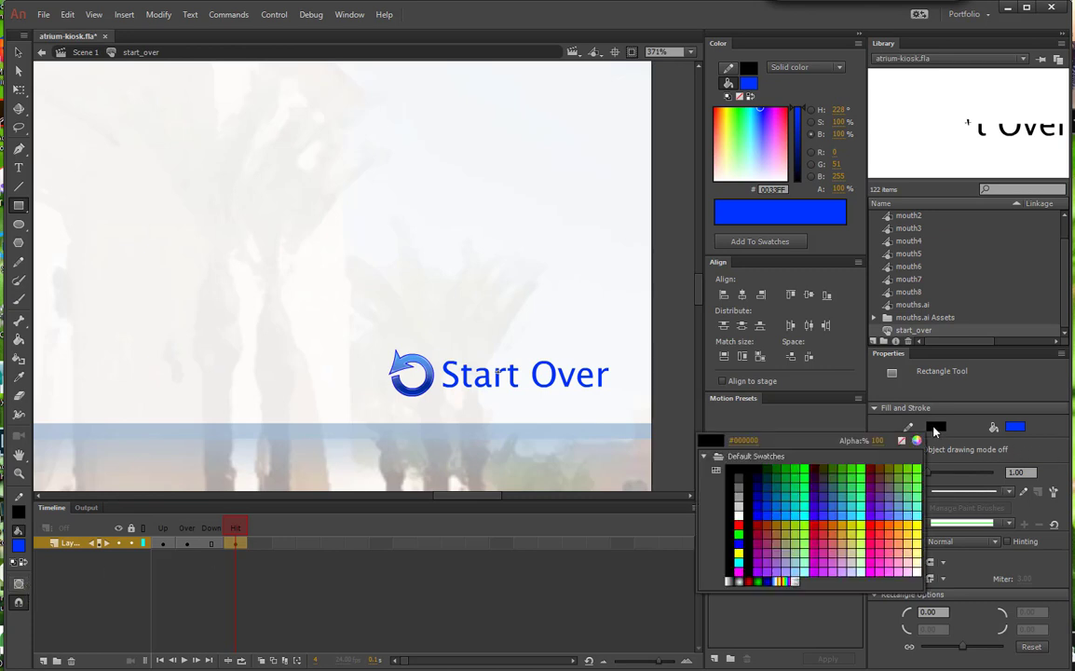
{"action": "left_click", "coordinate": [901, 440]}
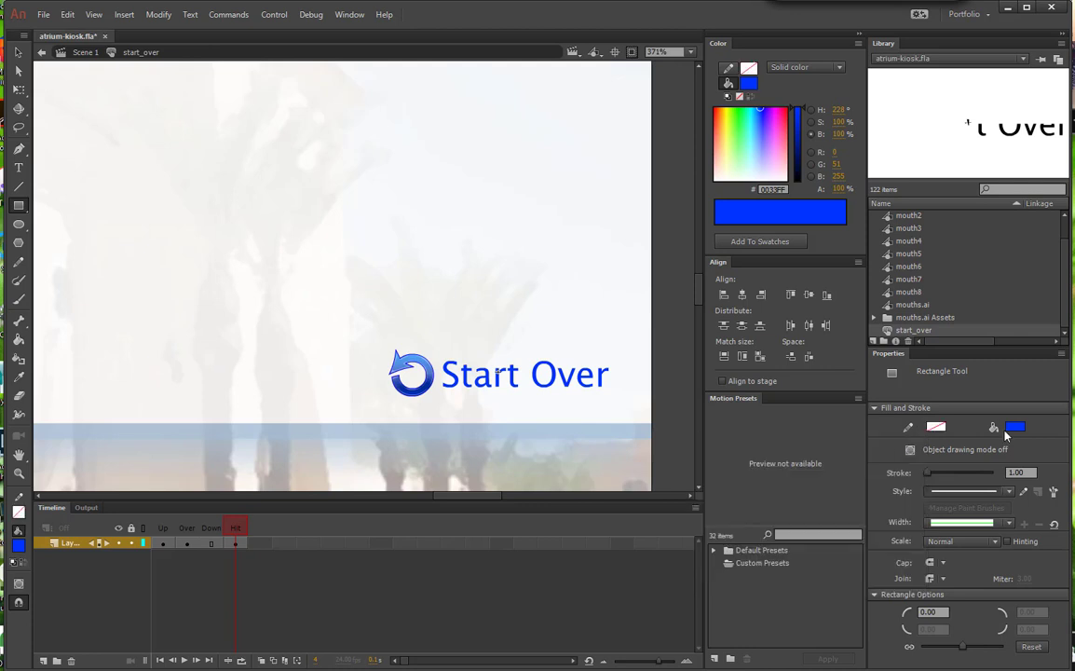
{"action": "left_click", "coordinate": [1014, 428]}
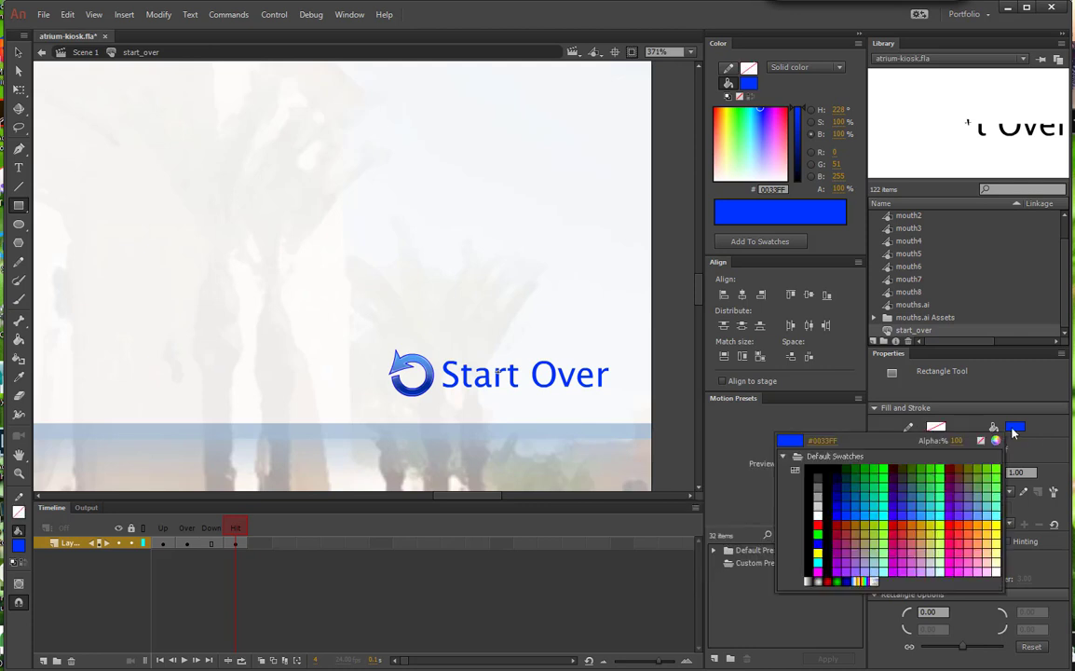
{"action": "left_click", "coordinate": [889, 532]}
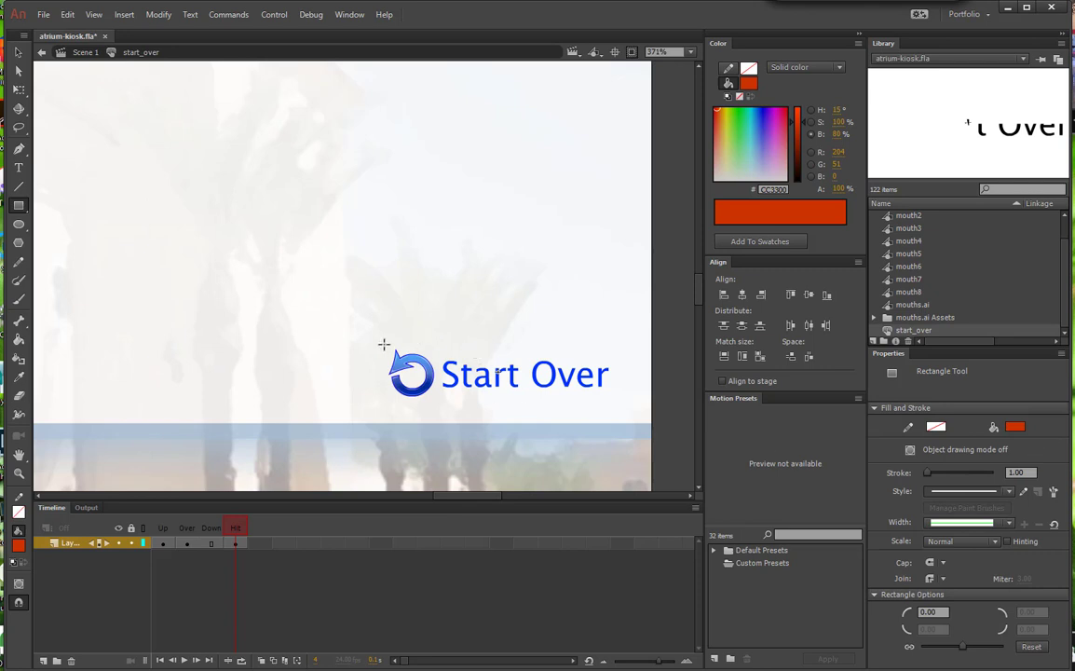
{"action": "mouse_move", "coordinate": [382, 343]}
{"action": "left_mouse_down"}
{"action": "mouse_move", "coordinate": [391, 365]}
{"action": "mouse_move", "coordinate": [499, 401]}
{"action": "mouse_move", "coordinate": [614, 402]}
{"action": "left_mouse_up"}
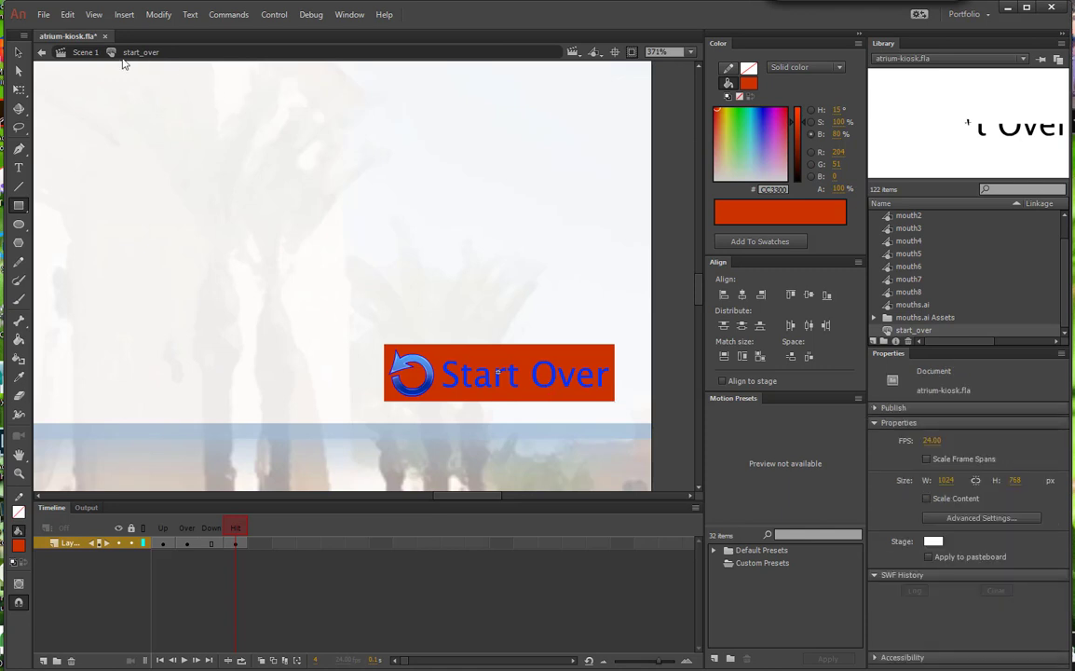
{"action": "left_click", "coordinate": [84, 53]}
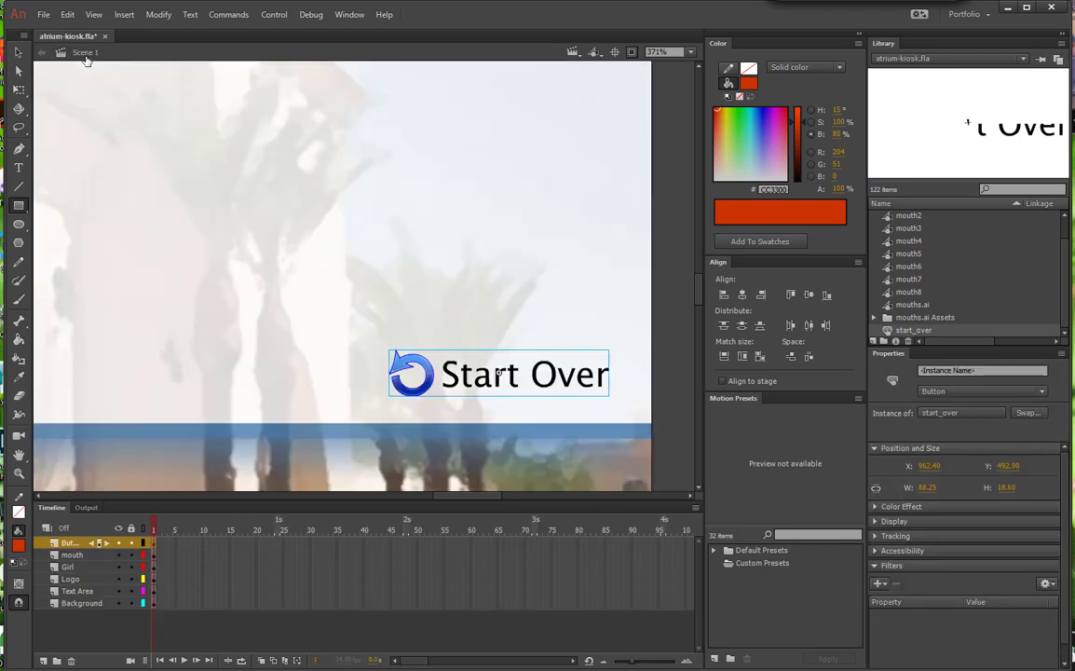
Step: Turn on Enable Simple Buttons and switch to the Selection tool to test the start_over button's hit area
{"action": "left_click", "coordinate": [274, 14]}
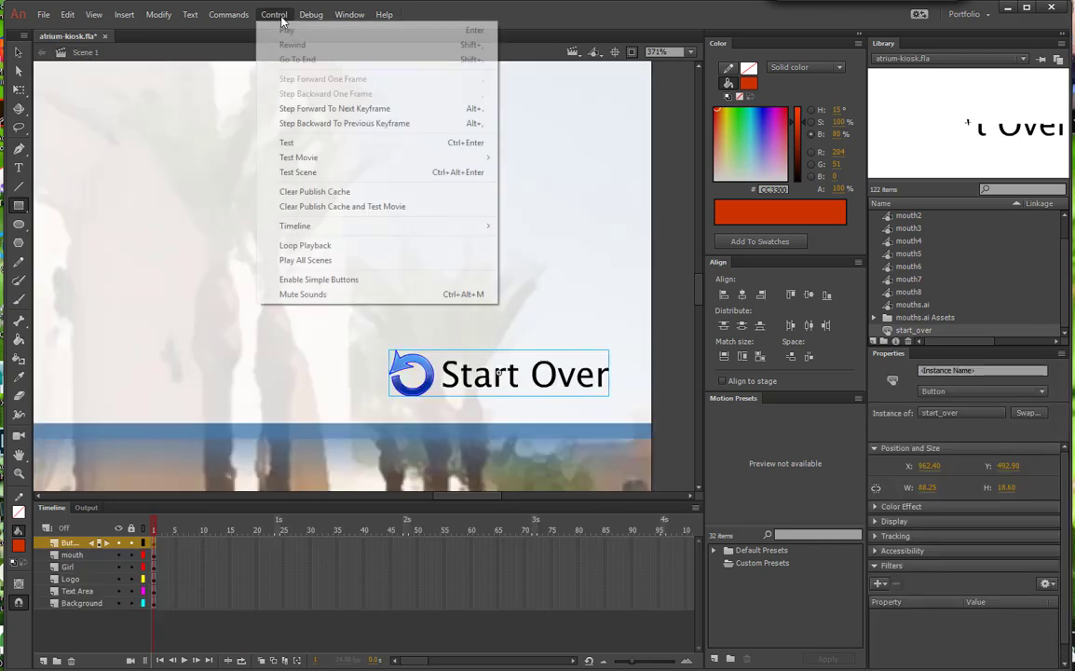
{"action": "left_click", "coordinate": [327, 280]}
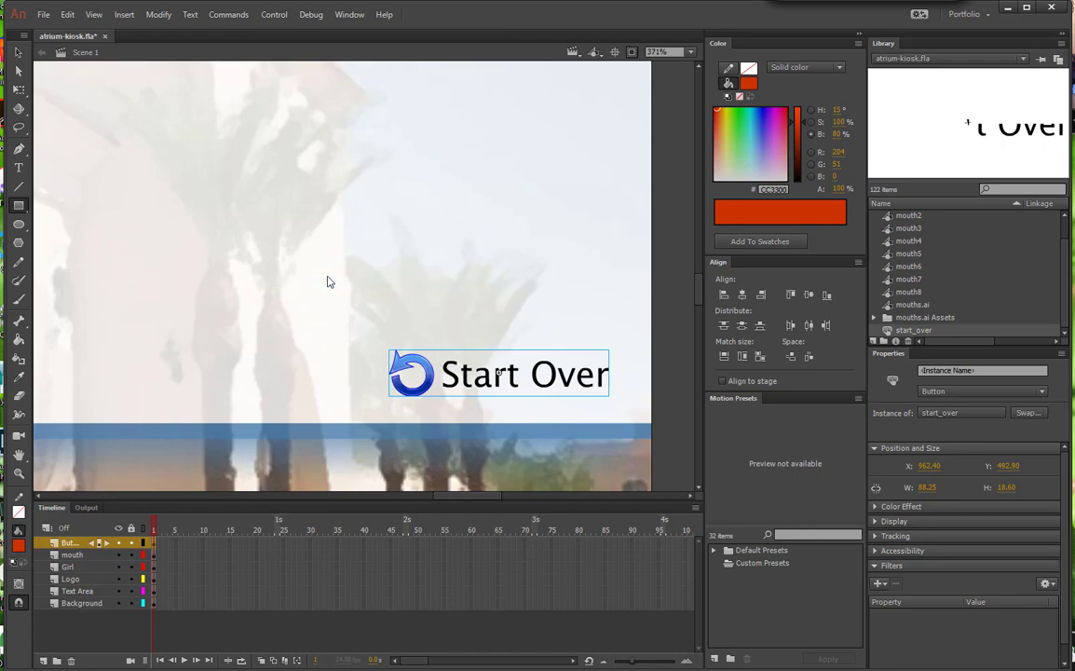
{"action": "left_click", "coordinate": [18, 51]}
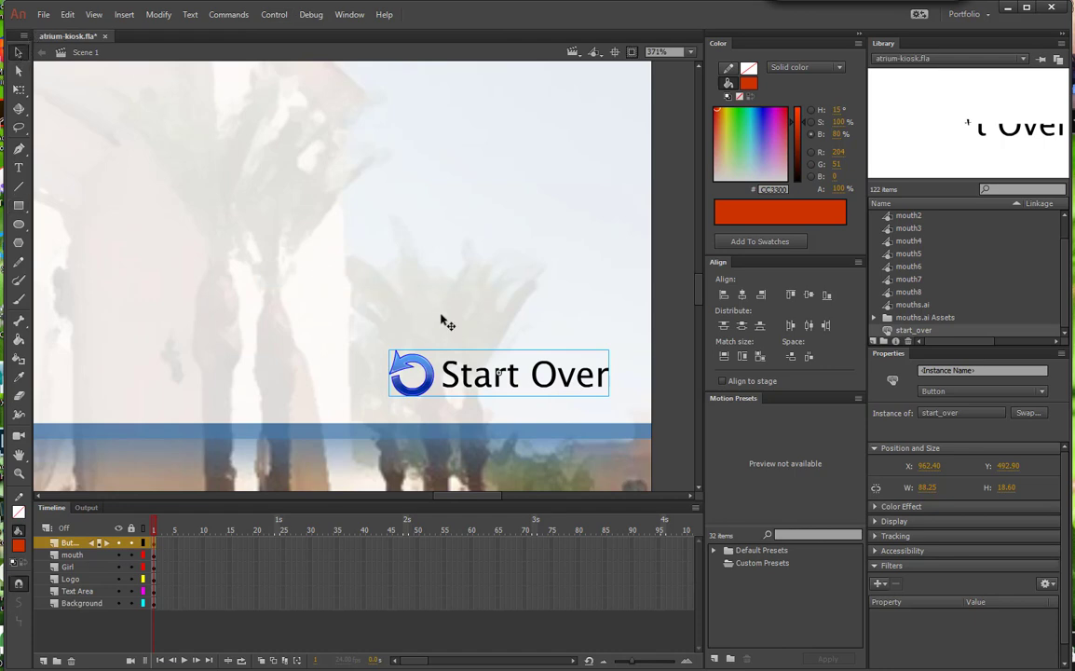